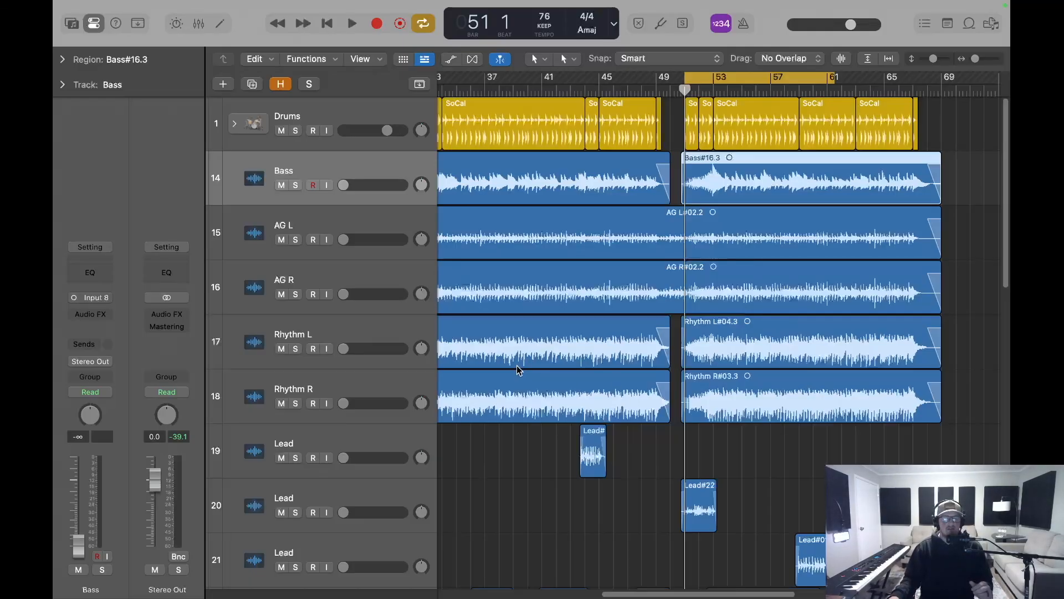
- Pan the AG L and Rhythm L tracks to -64, and the AG R and Rhythm R tracks to +63
left_click(265, 230)
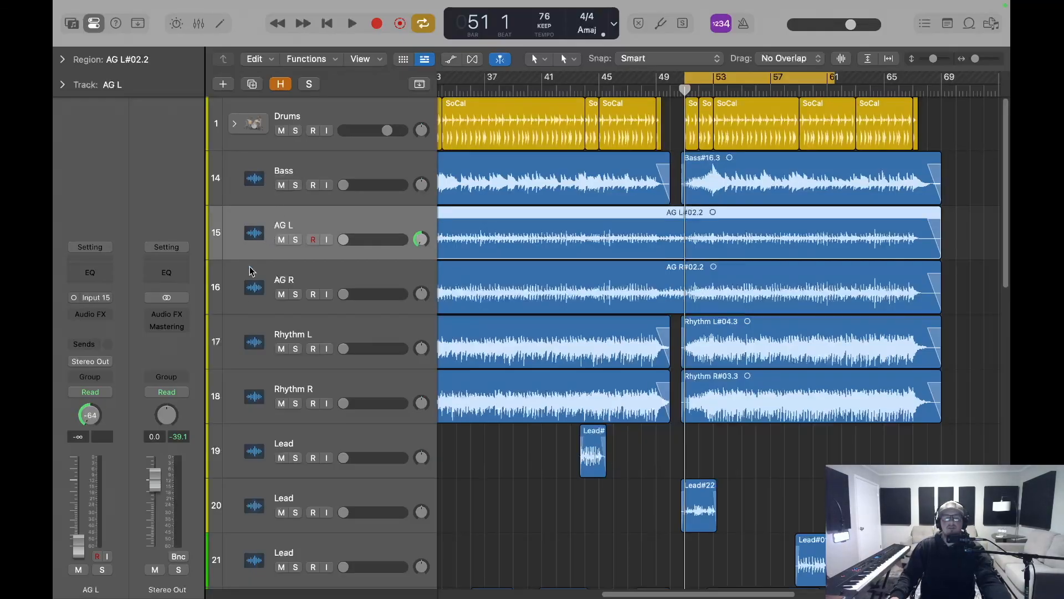
left_click(253, 300)
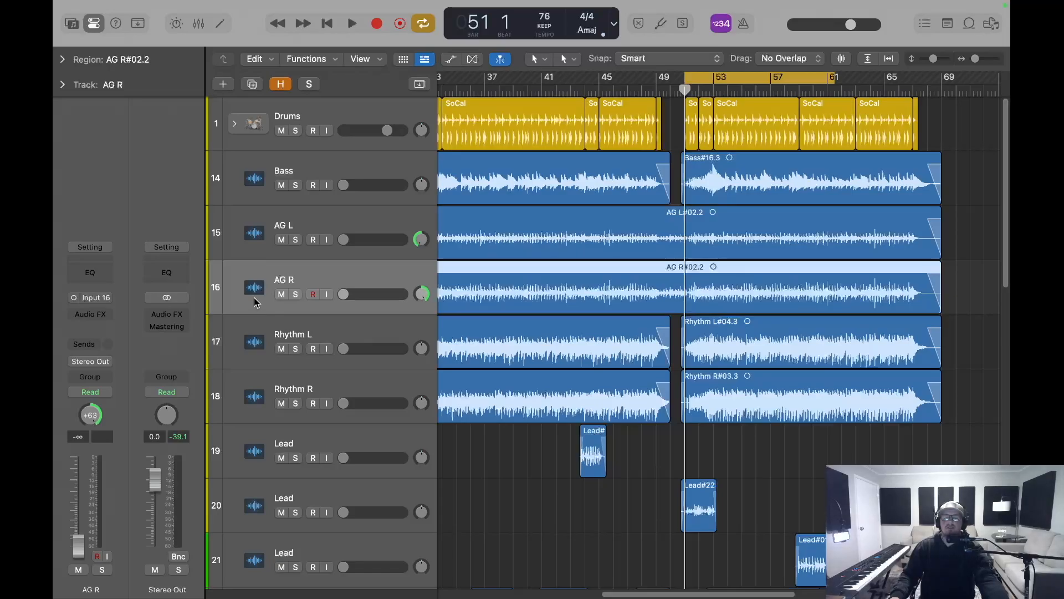
left_click(260, 340)
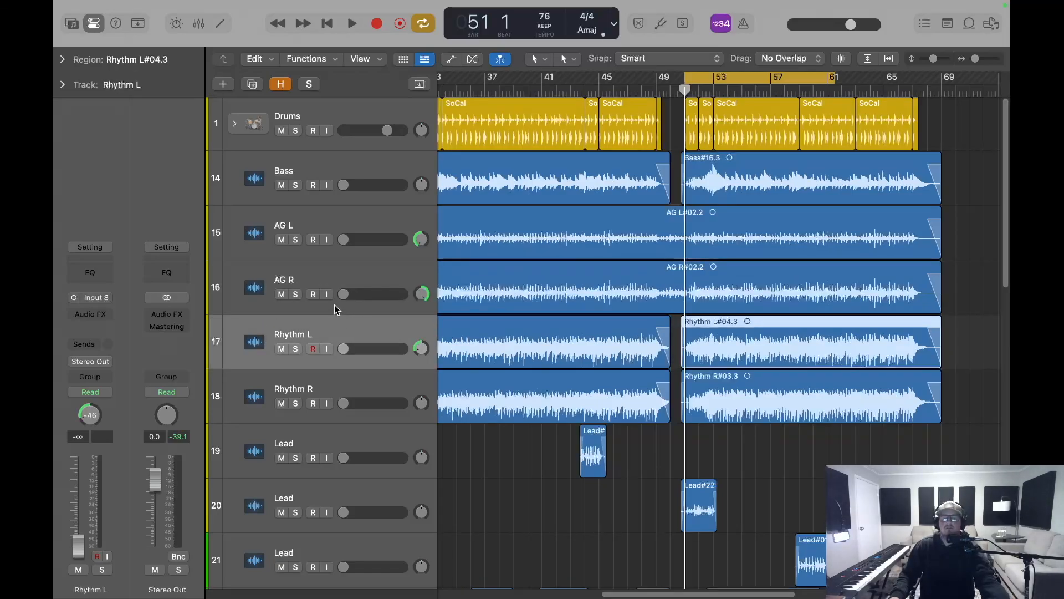
left_click(266, 387)
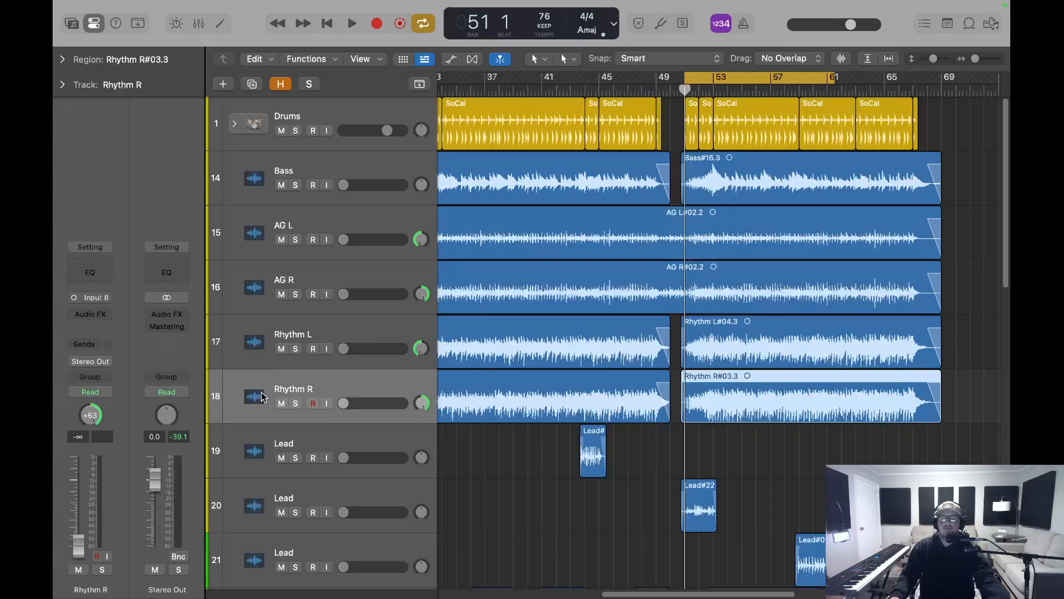
- Pan the first Plucked Sweet Synth and Keys L to -64, and the second Plucked Sweet Synth and Keys R to +63
scroll(721, 493, "down", 4)
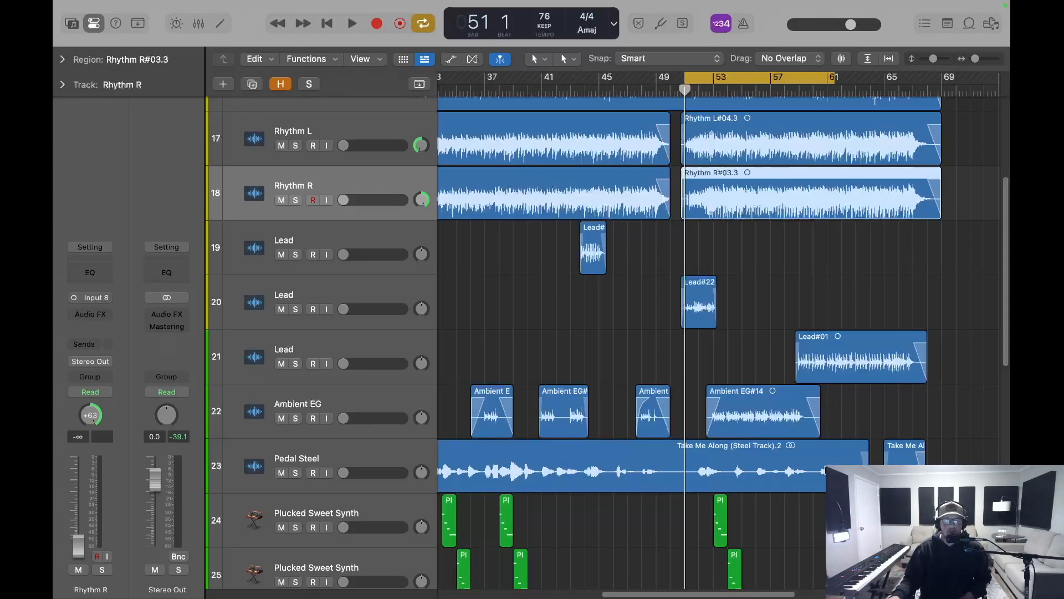
scroll(820, 474, "down", 4)
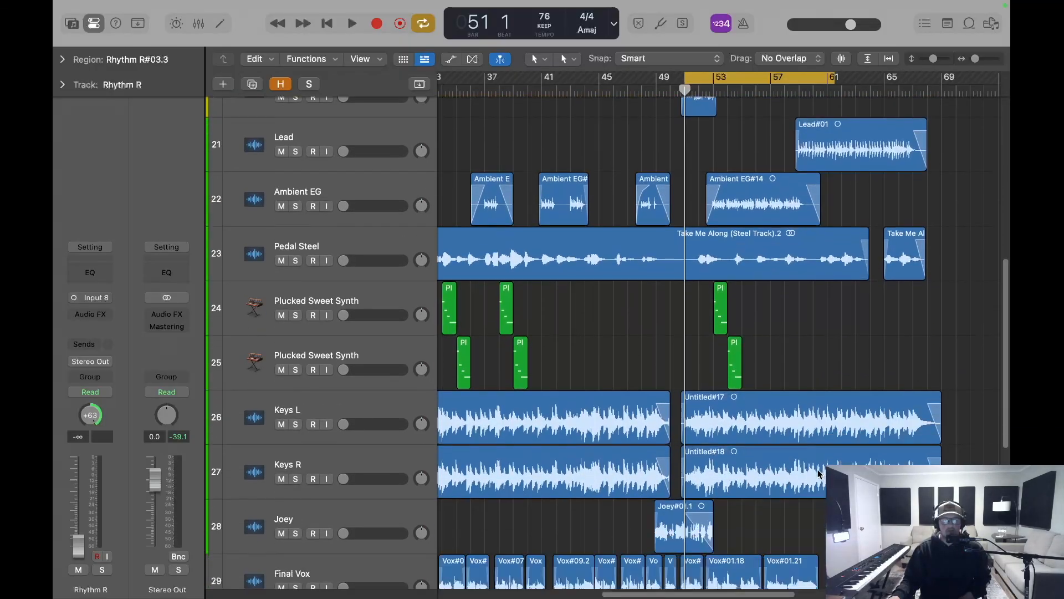
left_click(217, 314)
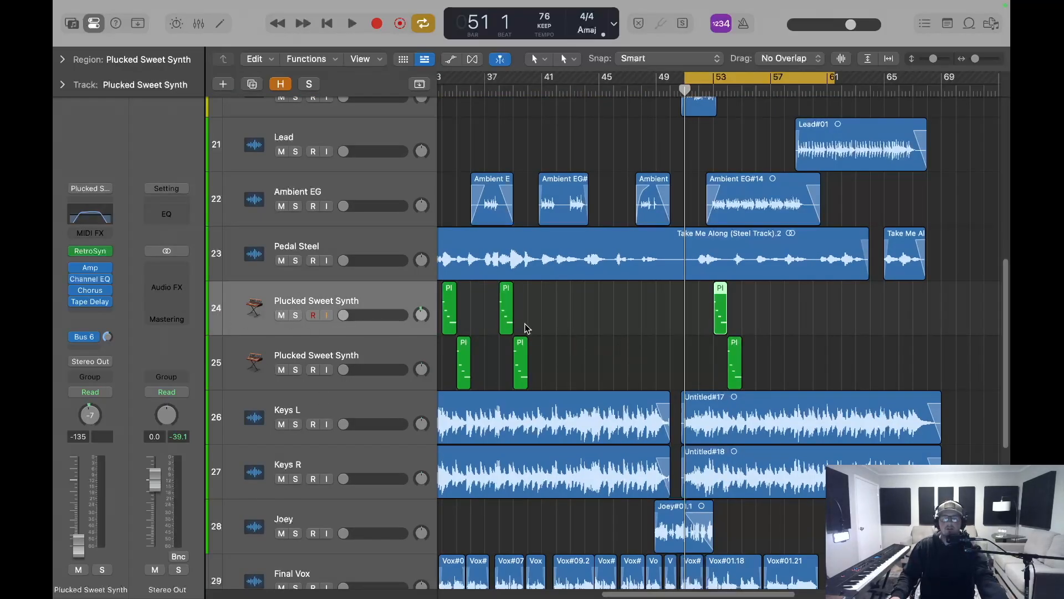
left_click(391, 355)
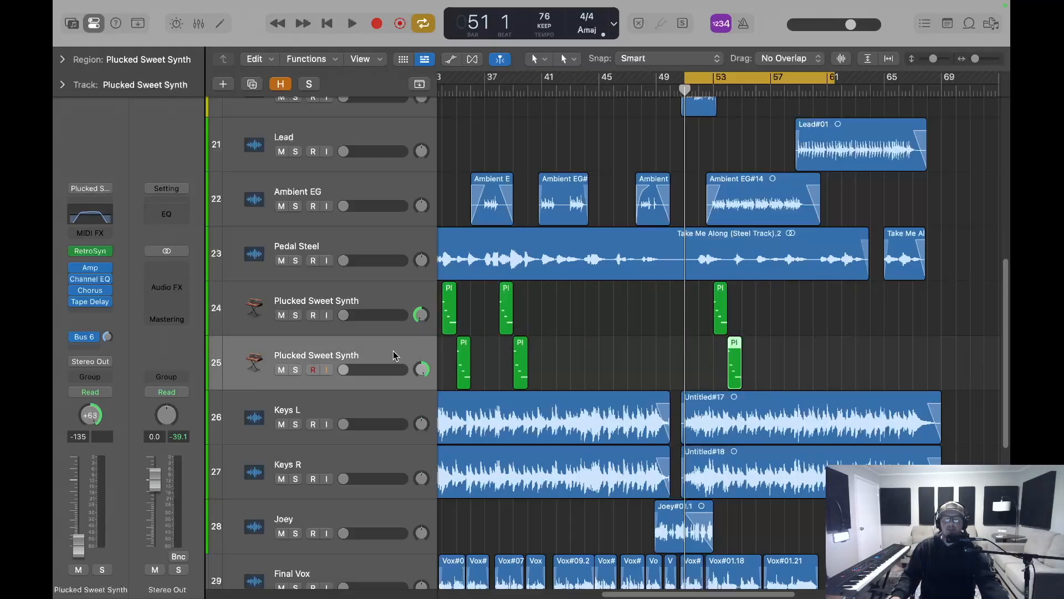
left_click(392, 398)
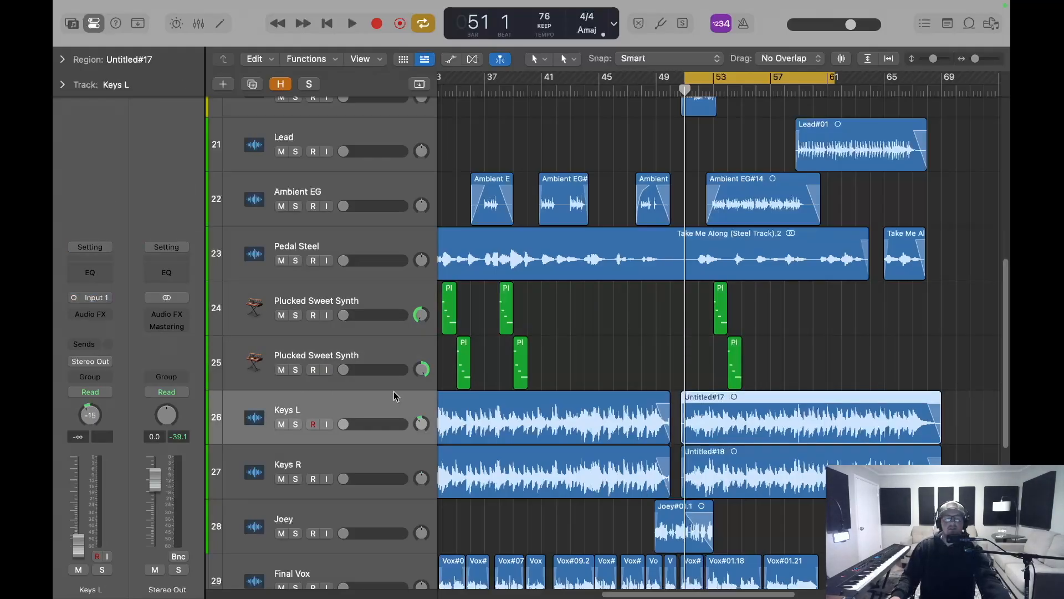
left_click(398, 454)
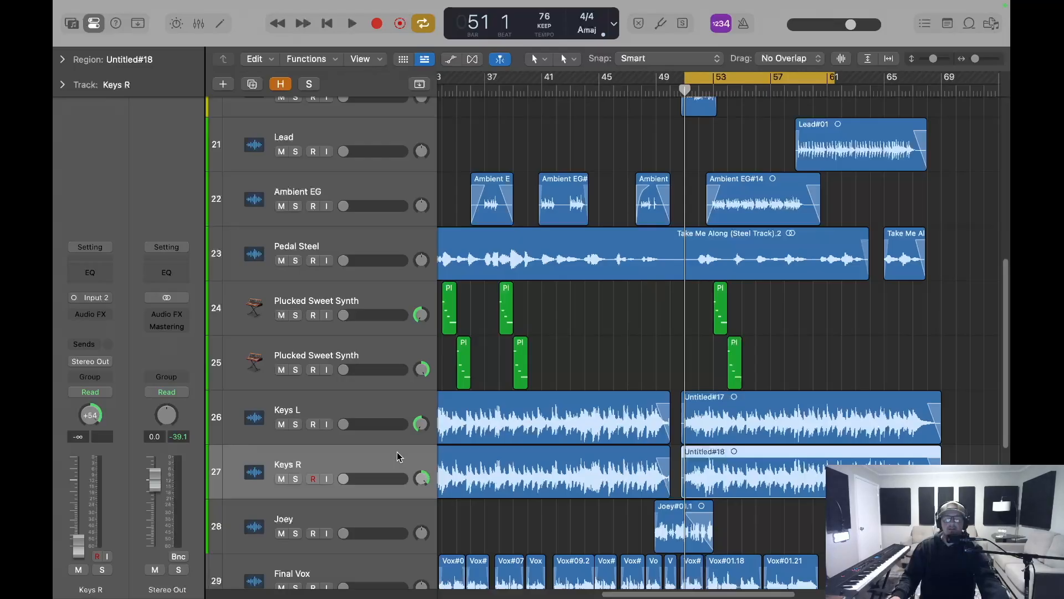
- Pan BGV High track 31 to -64, then pan the last BGV Low track to +63 and move it directly below track 31
scroll(396, 455, "down", 5)
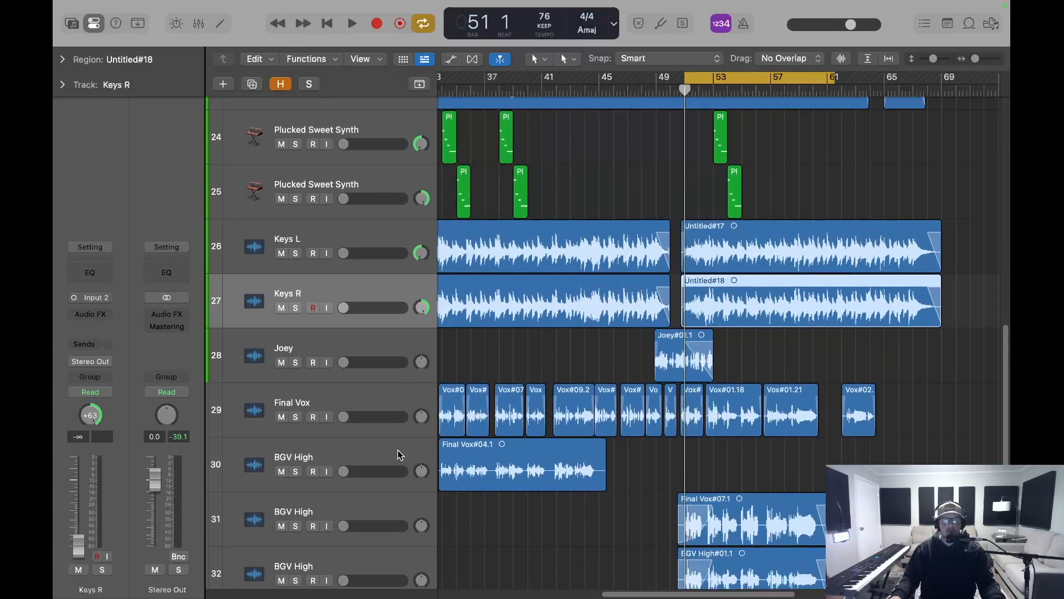
scroll(399, 455, "down", 2)
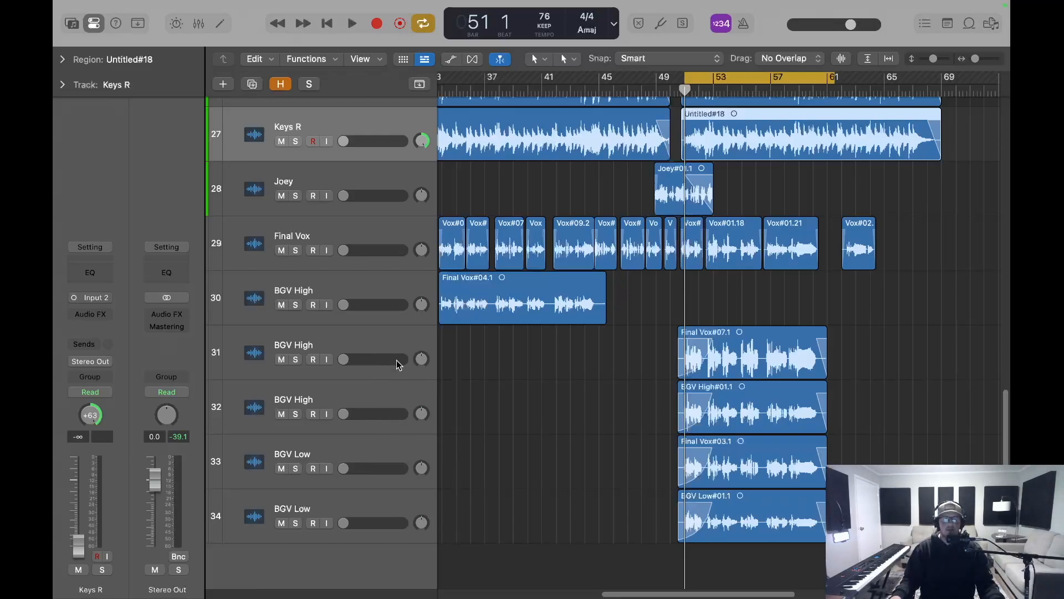
left_click(383, 331)
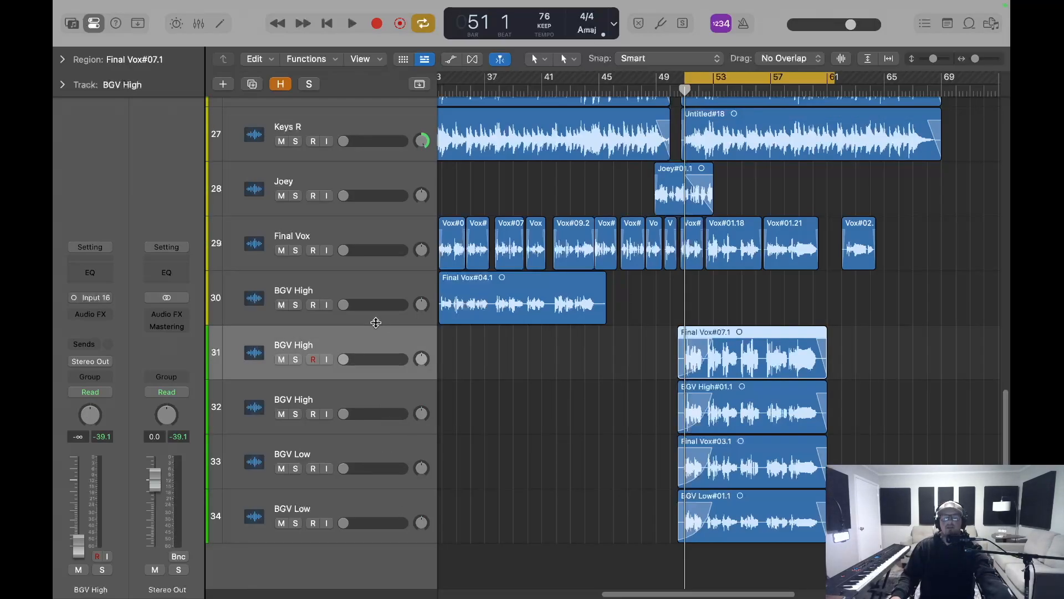
left_click(357, 509)
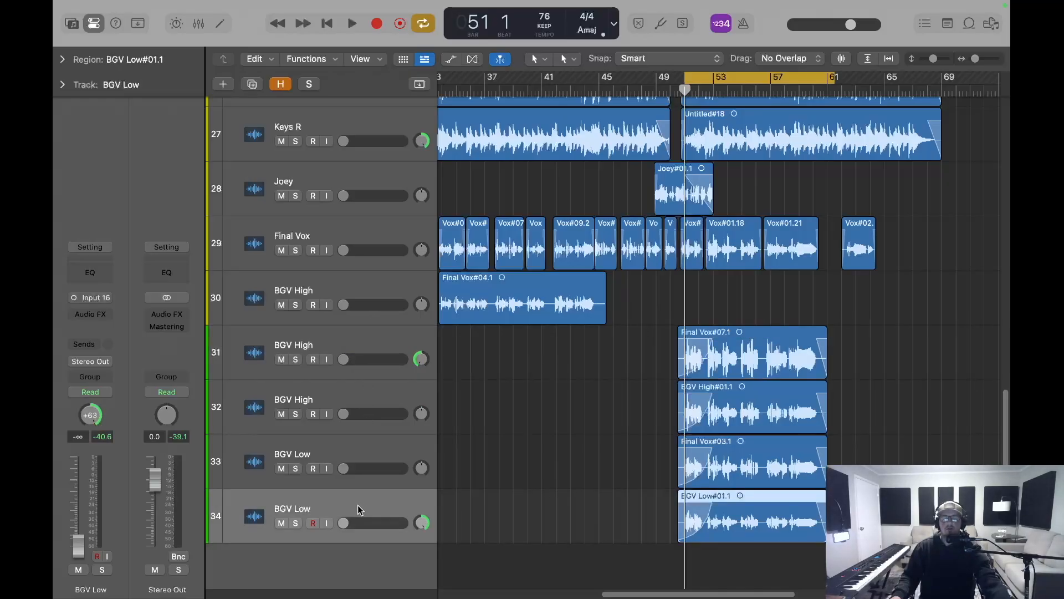
left_click_drag(354, 506, 356, 405)
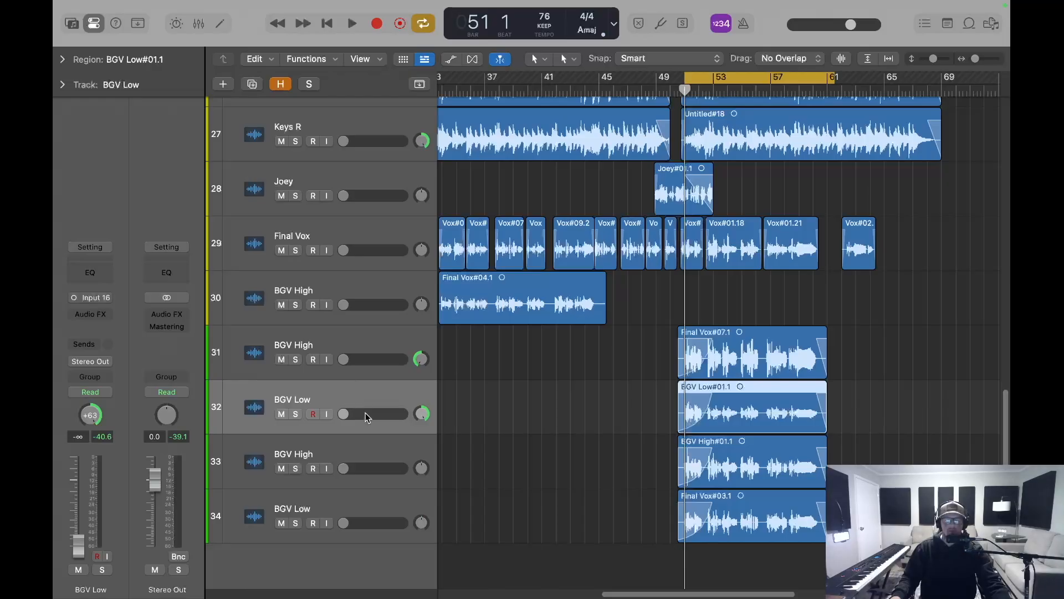
- Move the remaining BGV Low track above the adjacent BGV High track, panning BGV Low to -23 and BGV High to +23
left_click(348, 453)
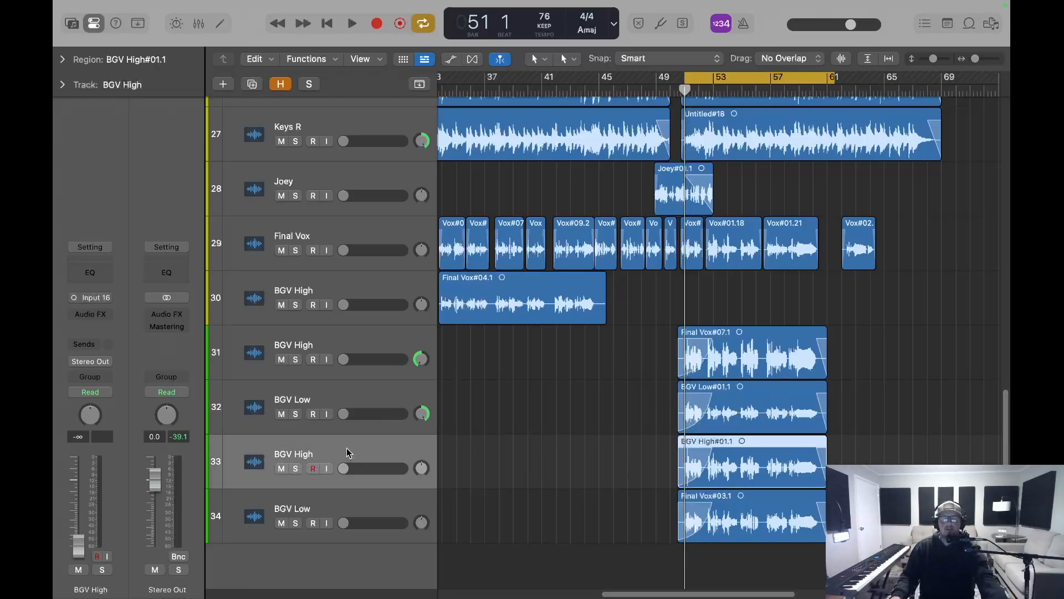
left_click_drag(344, 506, 344, 444)
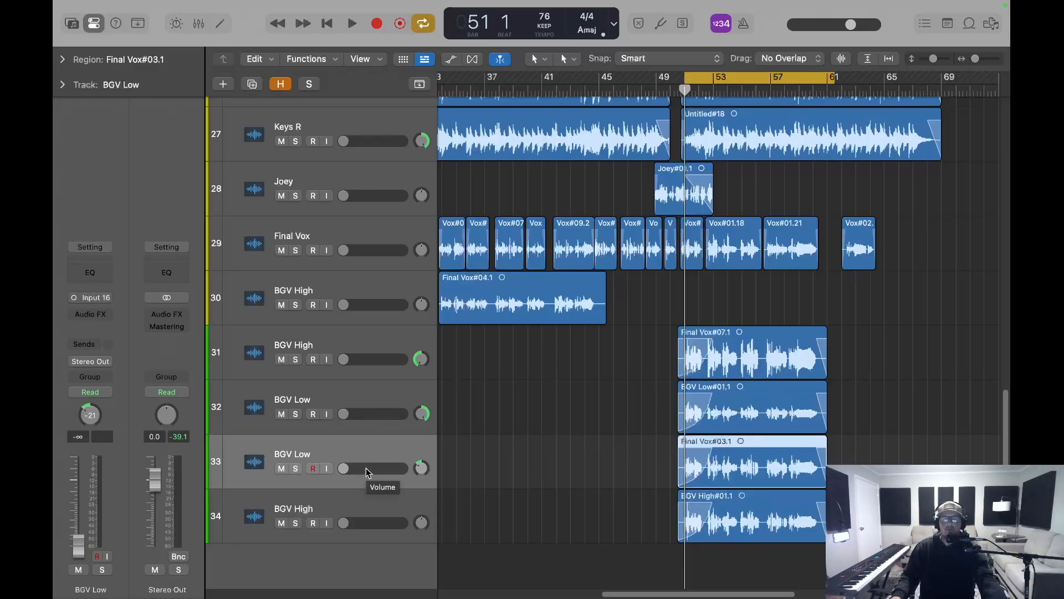
left_click(353, 503)
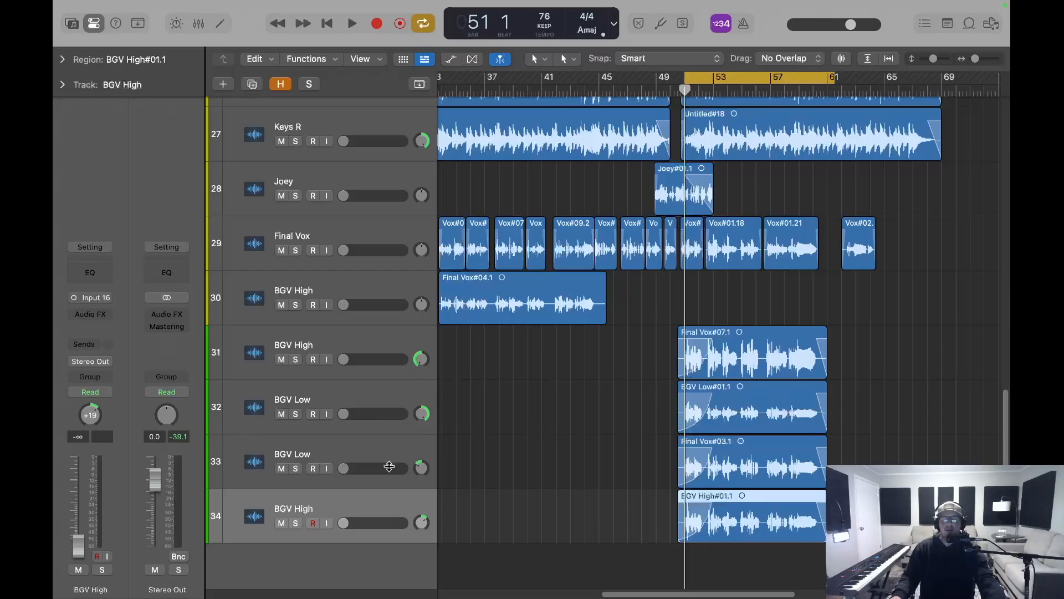
left_click(358, 459)
left_click(373, 508)
left_click_drag(421, 522, 421, 517)
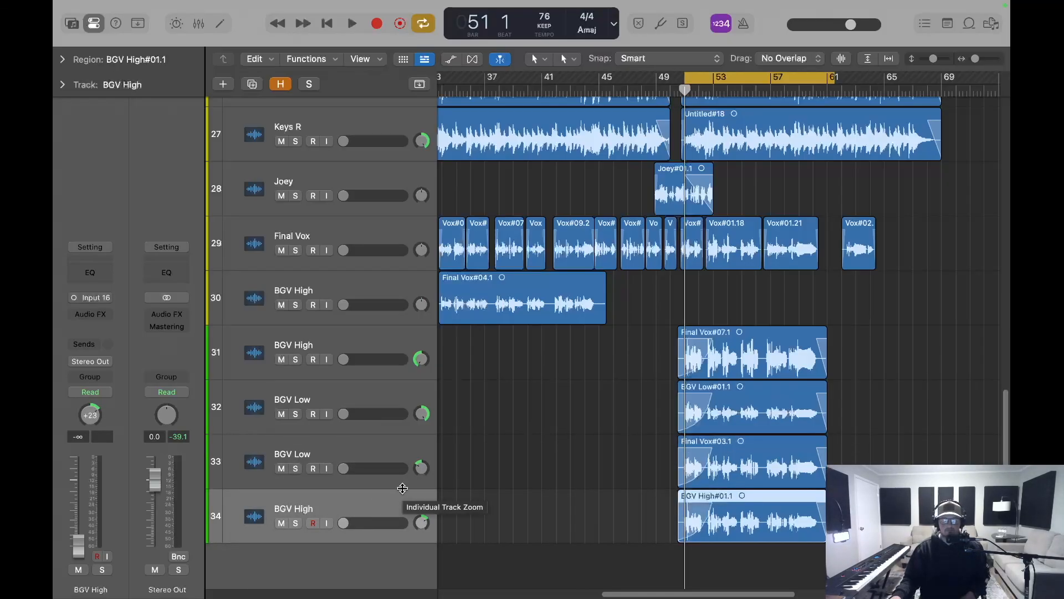
- Show the mixer from its first channel and expand the Drums stack to view its channels, then collapse it
left_click(198, 24)
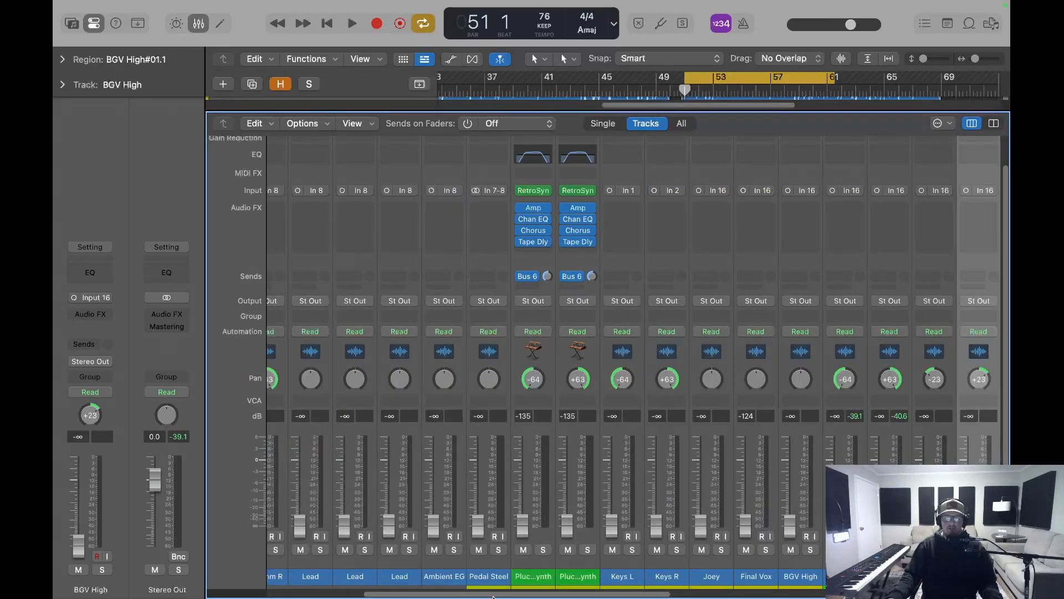
left_click_drag(493, 596, 397, 596)
left_click(301, 563)
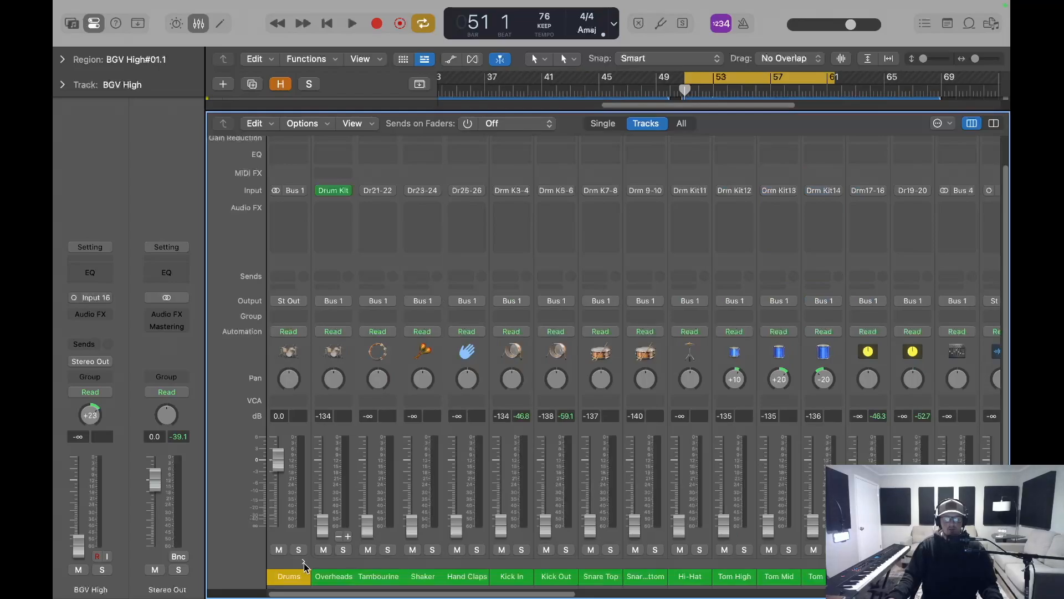
left_click(304, 564)
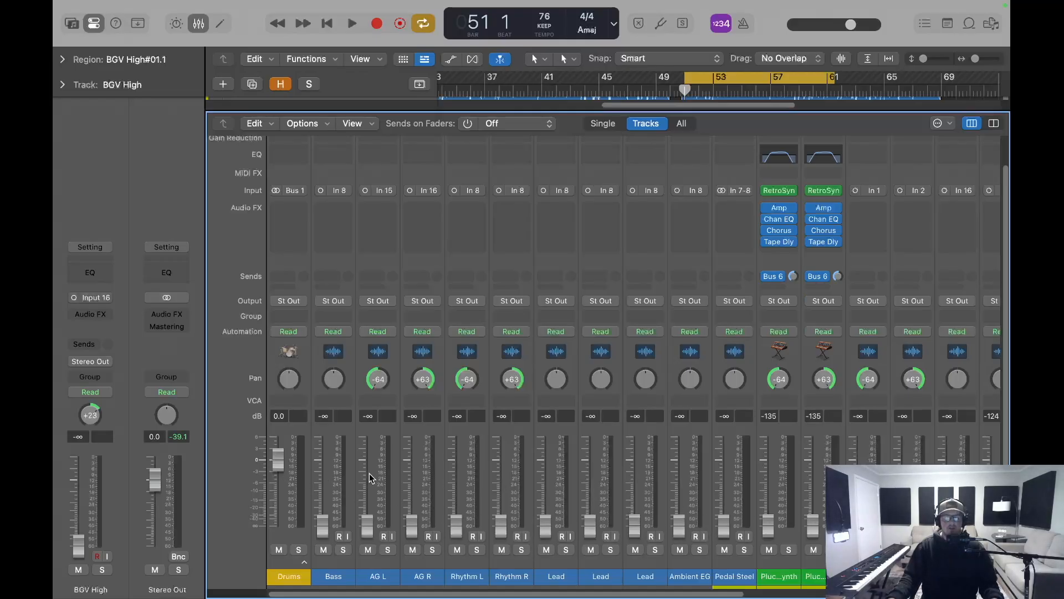
- Group the channels from Bass through Pedal Steel into a summing stack
left_click(351, 474)
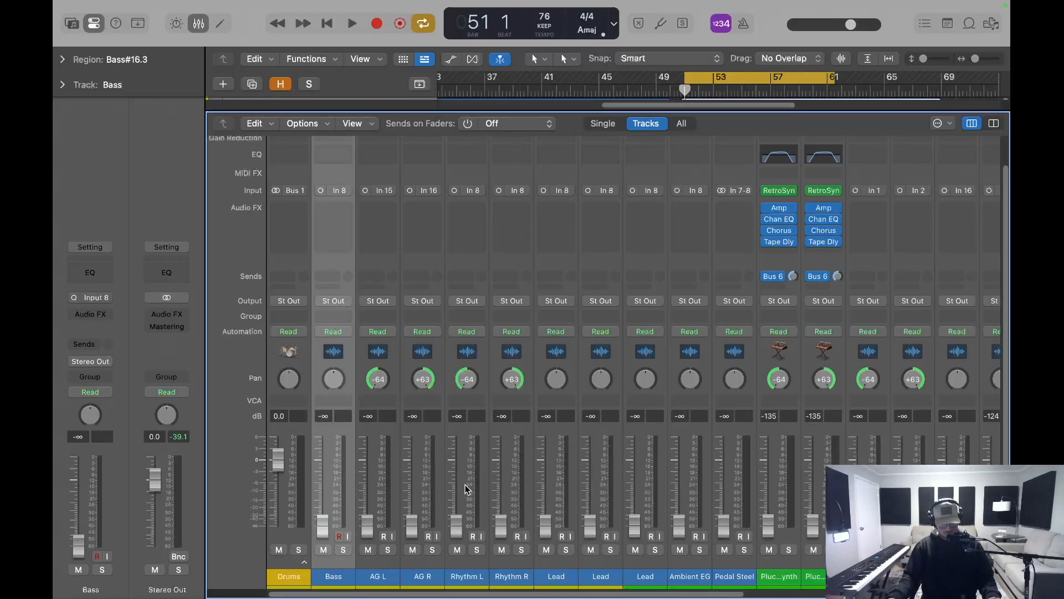
left_click(732, 490, "shift")
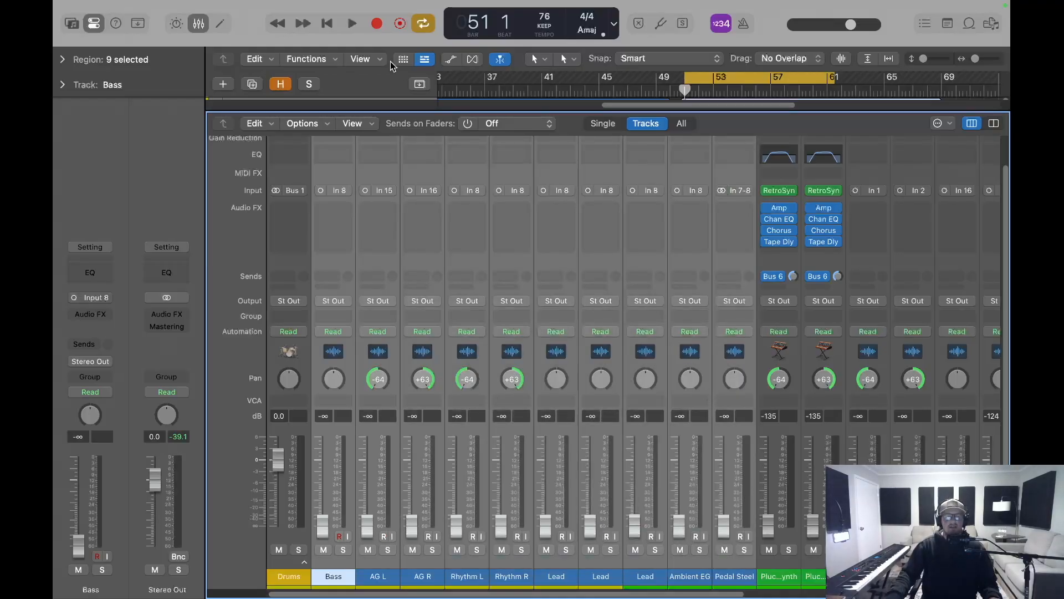
mouse_move(322, 4)
left_click(214, 8)
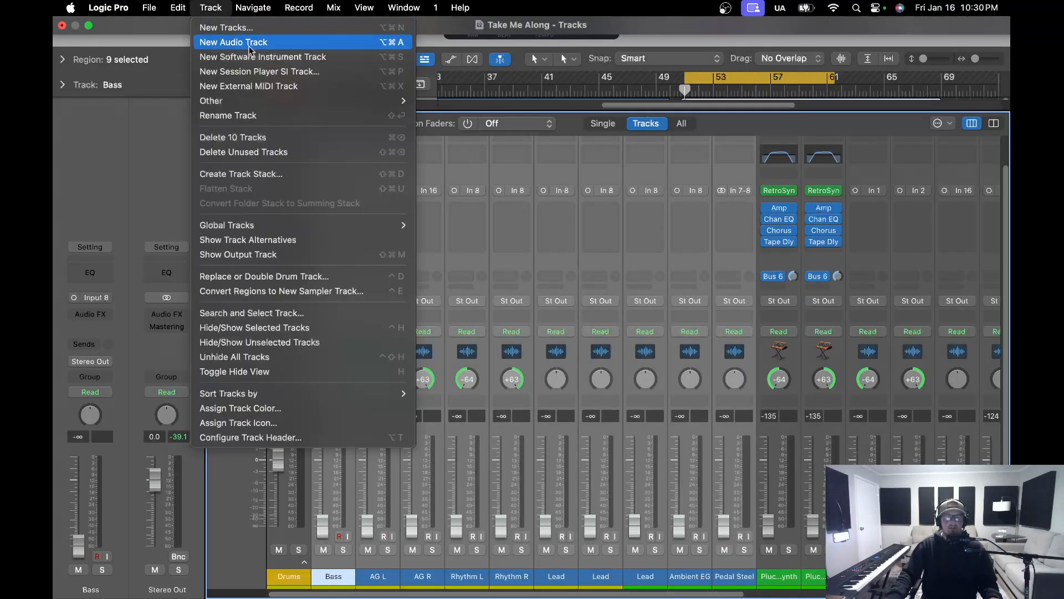
left_click(285, 173)
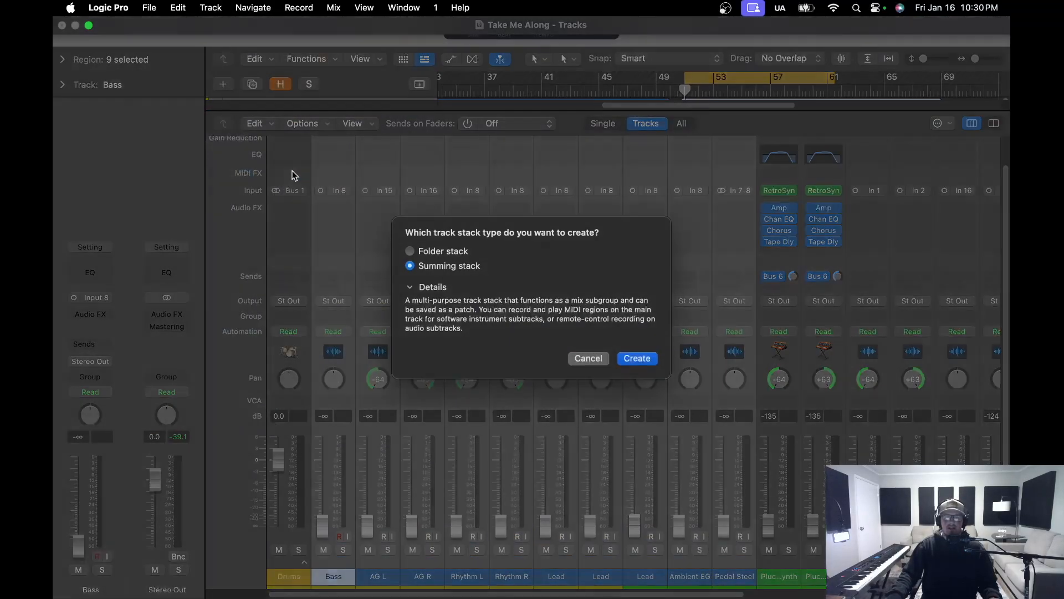
left_click(643, 362)
- Rename the new summing stack to Guitars and collapse it
double_click(343, 577)
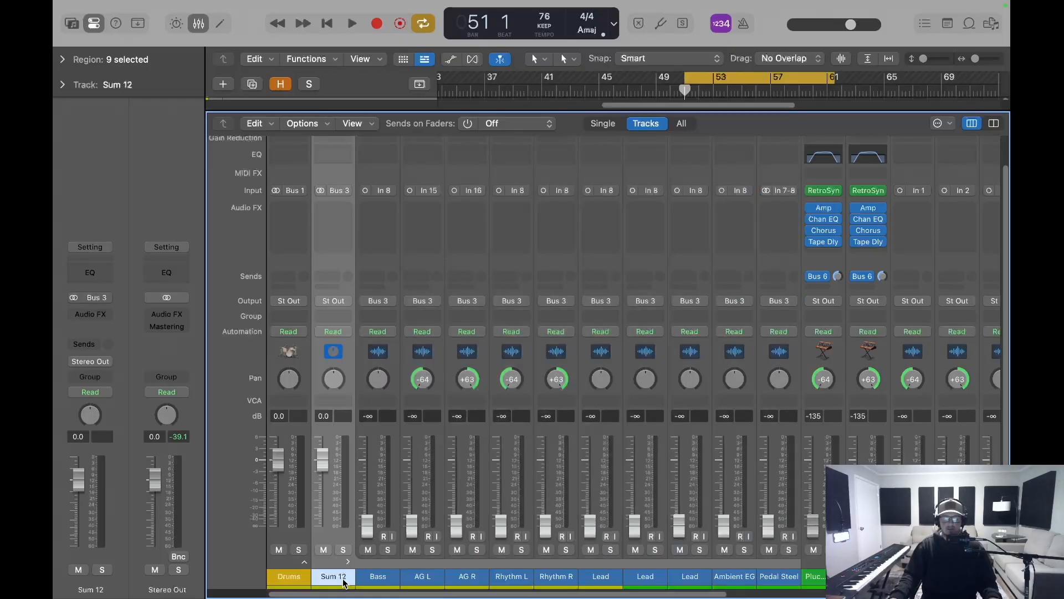
key("BackSpace")
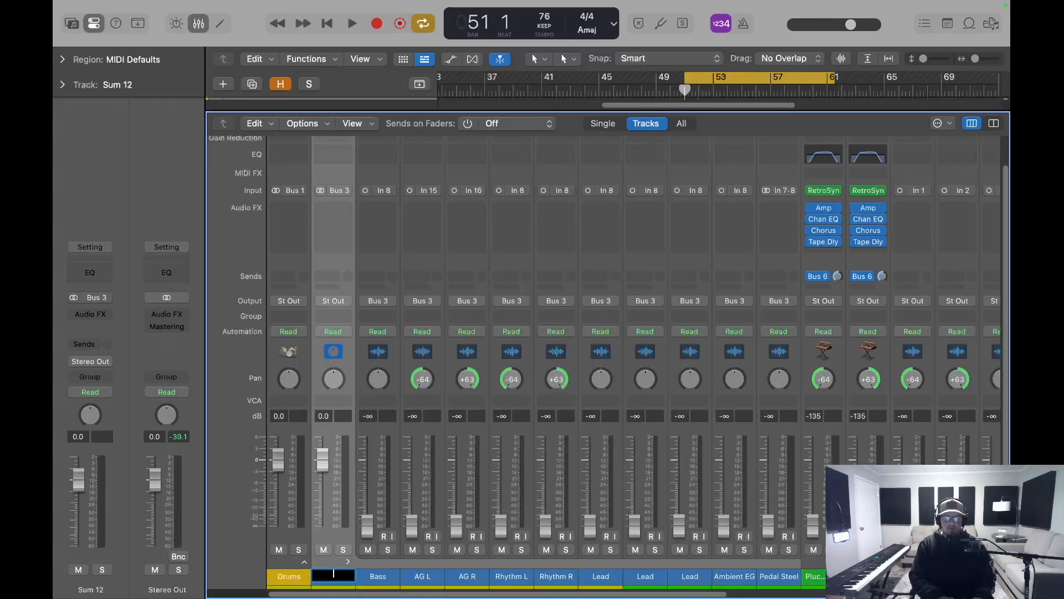
type("Gui")
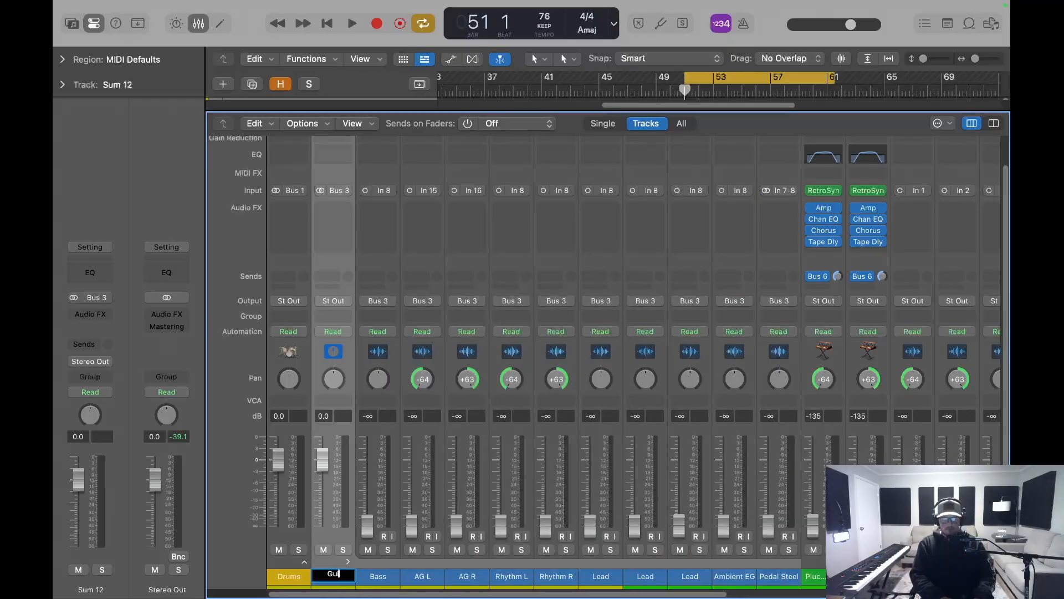
type("tars")
key("Return")
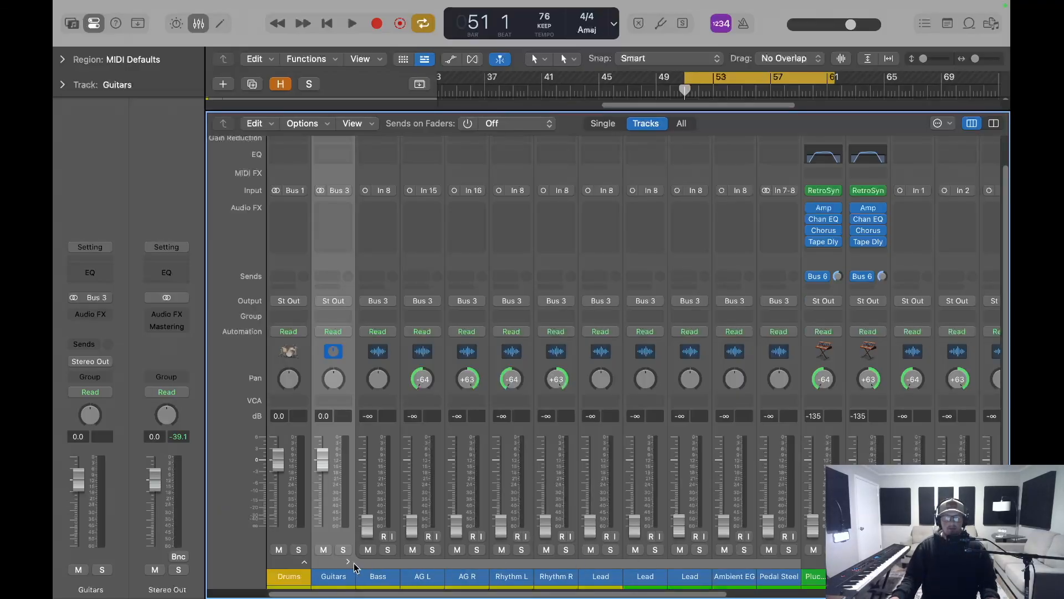
left_click(349, 563)
- Group both Plucked Sweet Synth channels with Keys L and Keys R into a collapsed summing stack named Keys
left_click(395, 514)
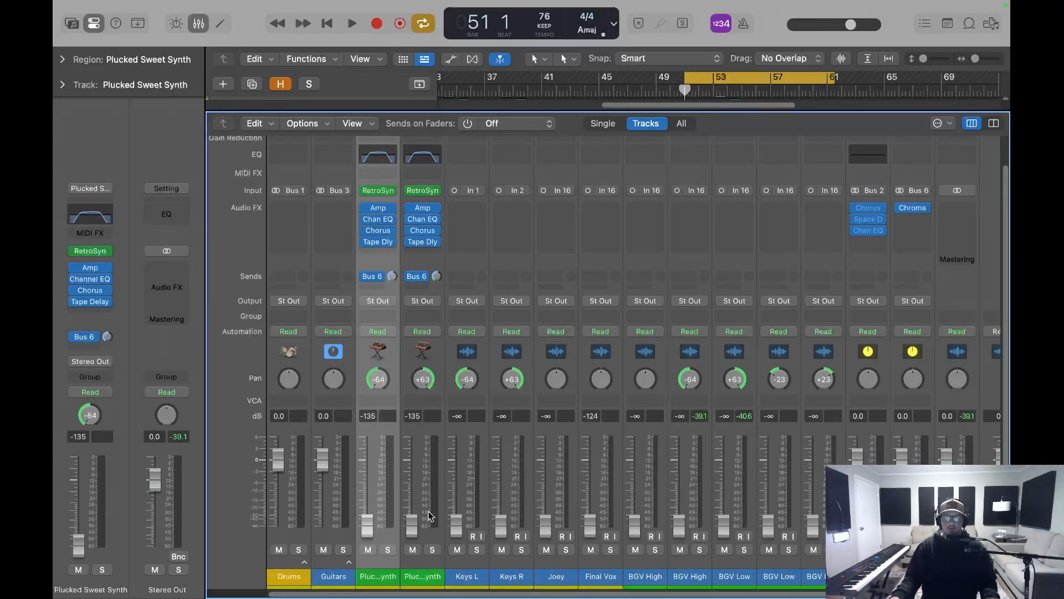
left_click(516, 505, "shift")
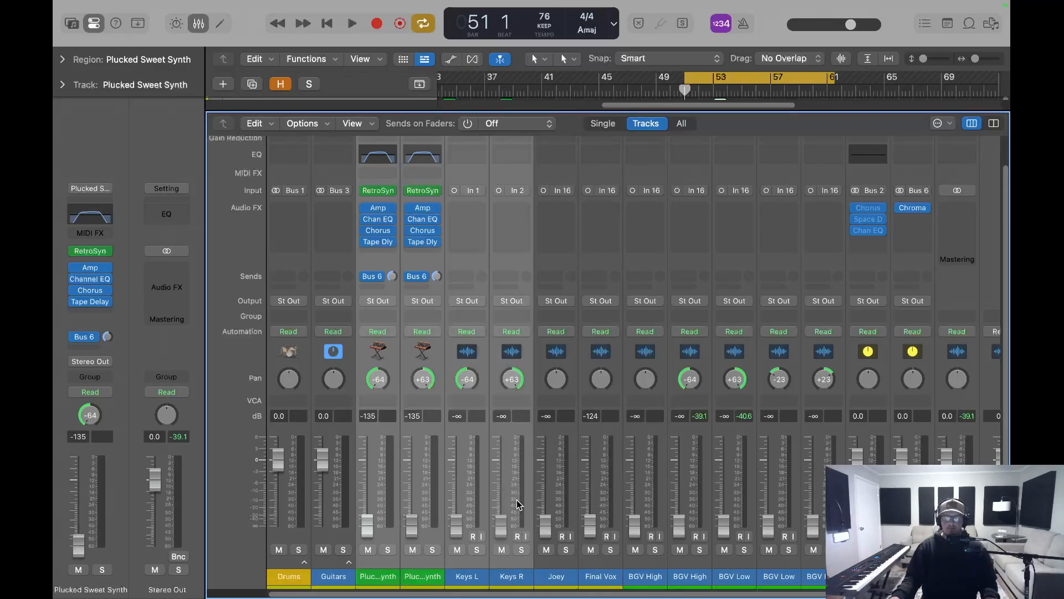
key("super+shift+d")
- Group the seven vocal channels after the Keys stack into a collapsed summing stack named Vox
left_click(442, 506)
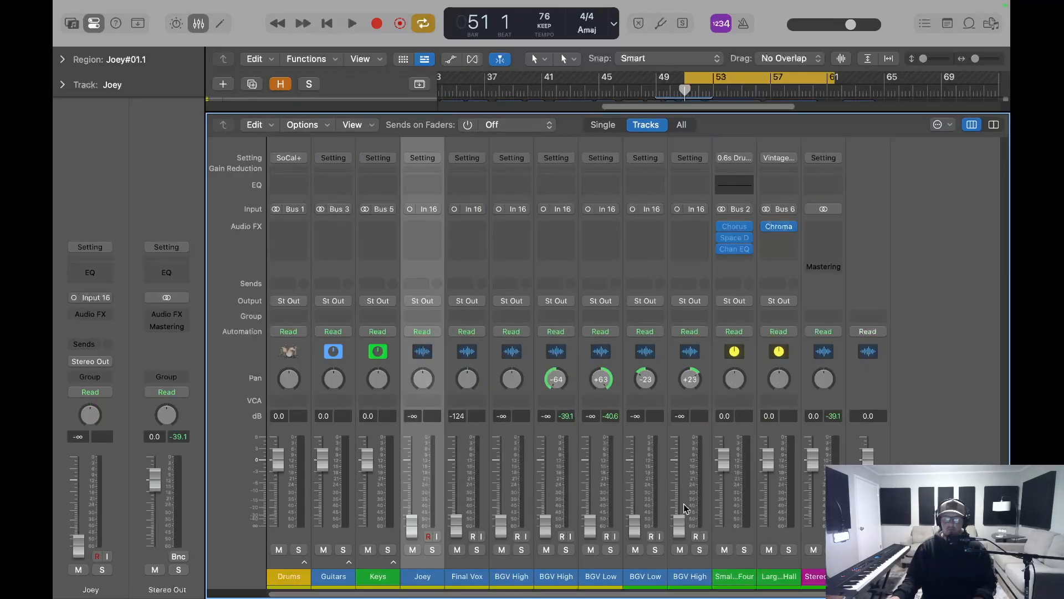
left_click(708, 488, "shift")
key("super+shift+d")
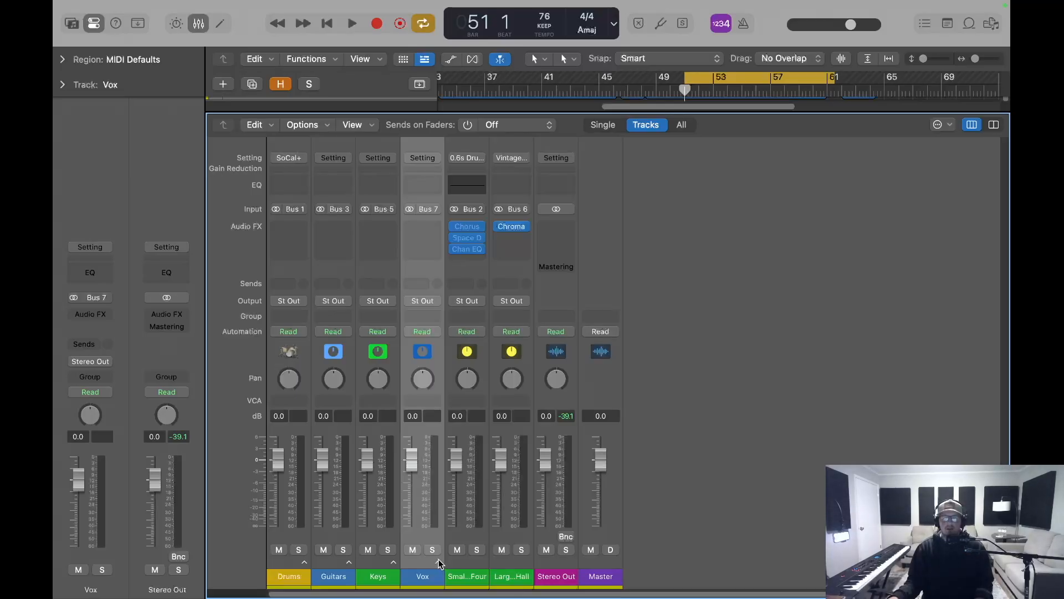
- Expand the Vox stack and raise the Final Vox channel's level to -5.9 dB
left_click(438, 561)
left_click(526, 488)
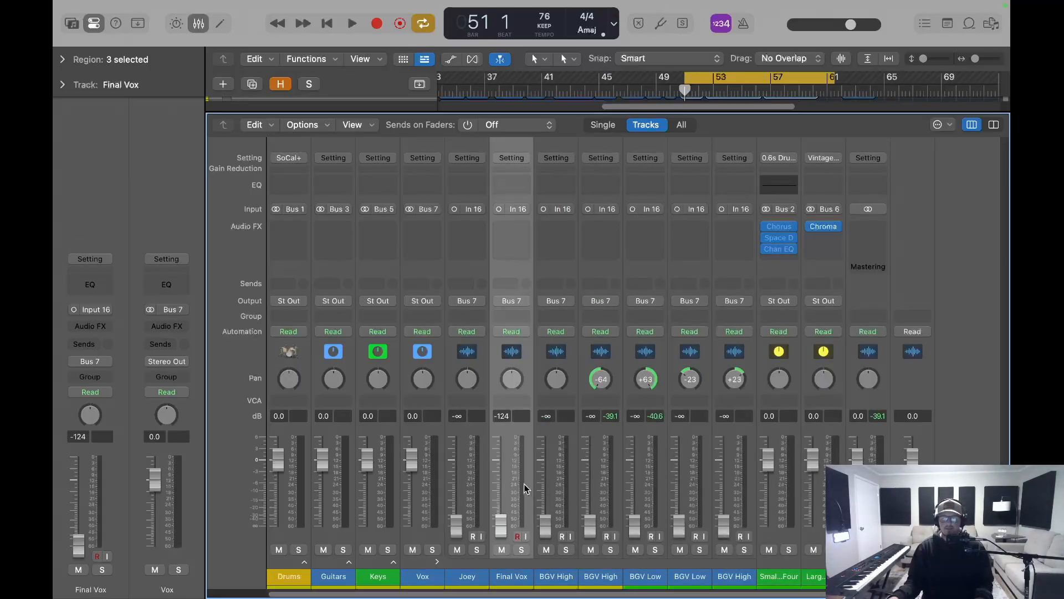
scroll(524, 484, "up", 5)
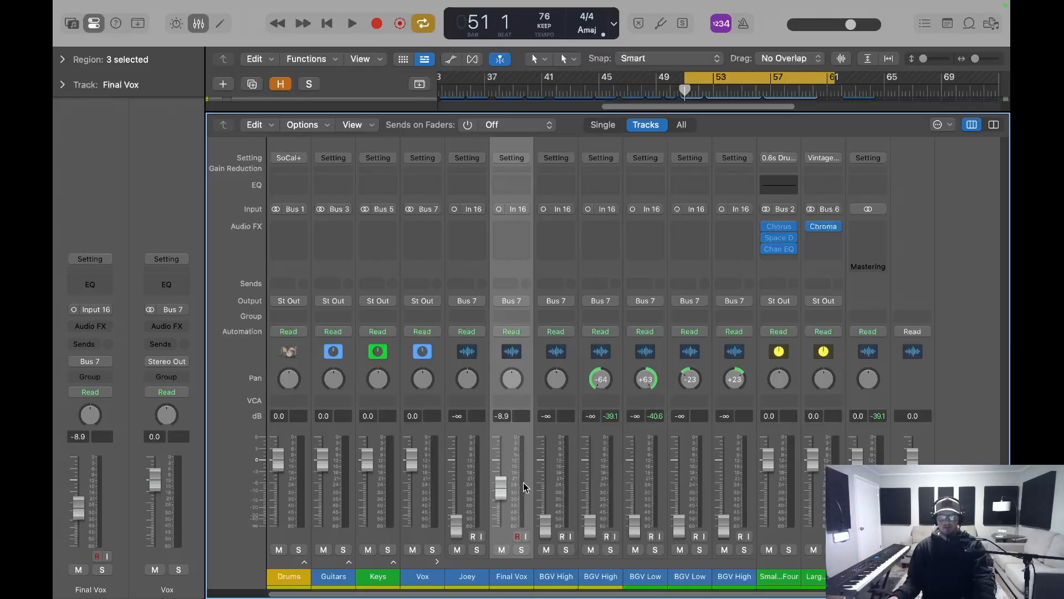
scroll(524, 487, "up", 3)
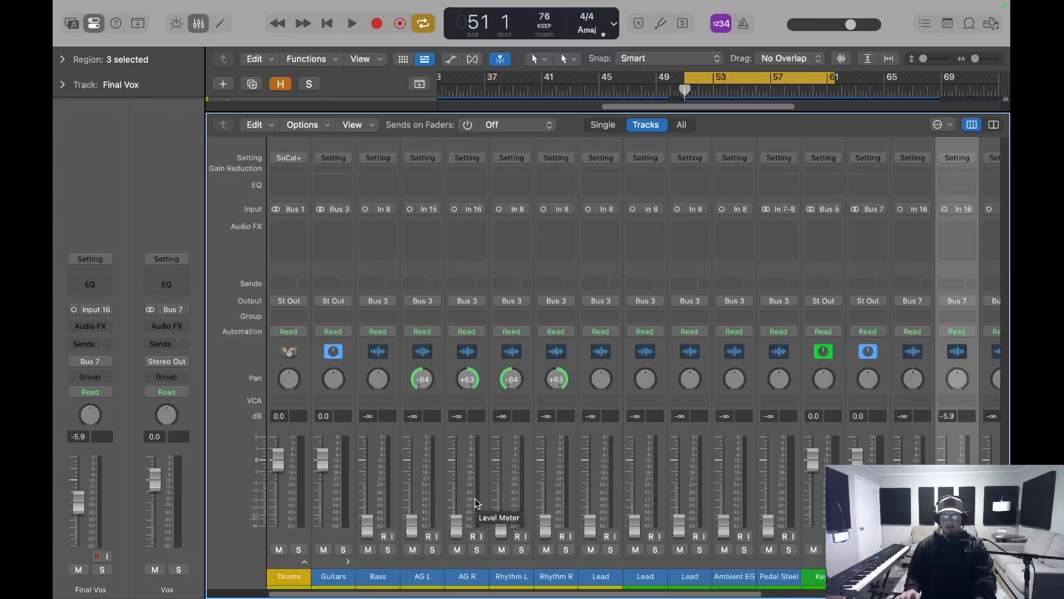
- Balance the acoustic guitars against the vocal and in solo, setting AG L to -9.8 dB and AG R to -11.2 dB
key("space")
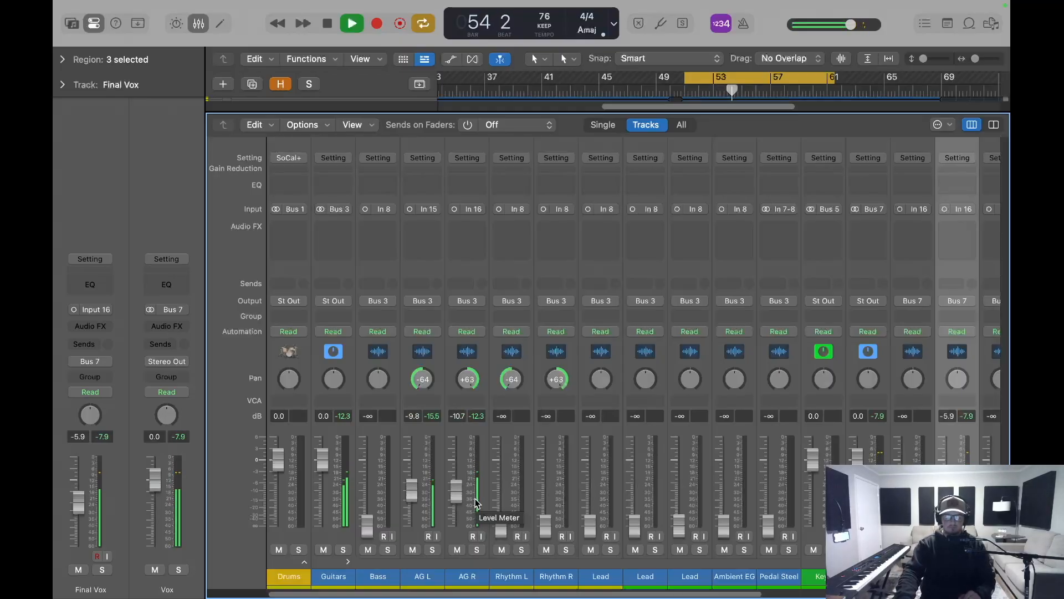
key("space")
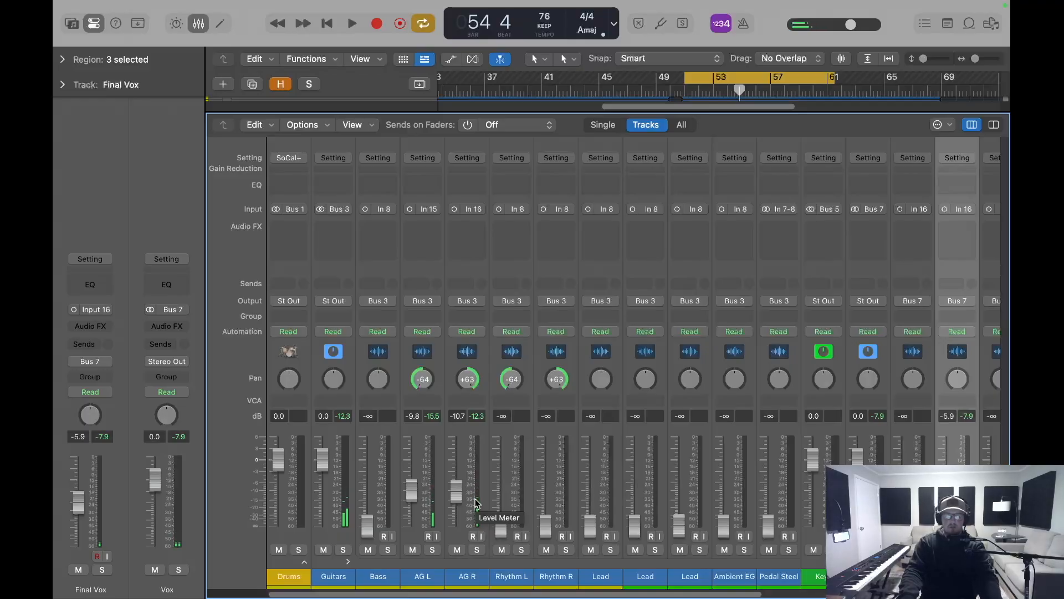
key("s")
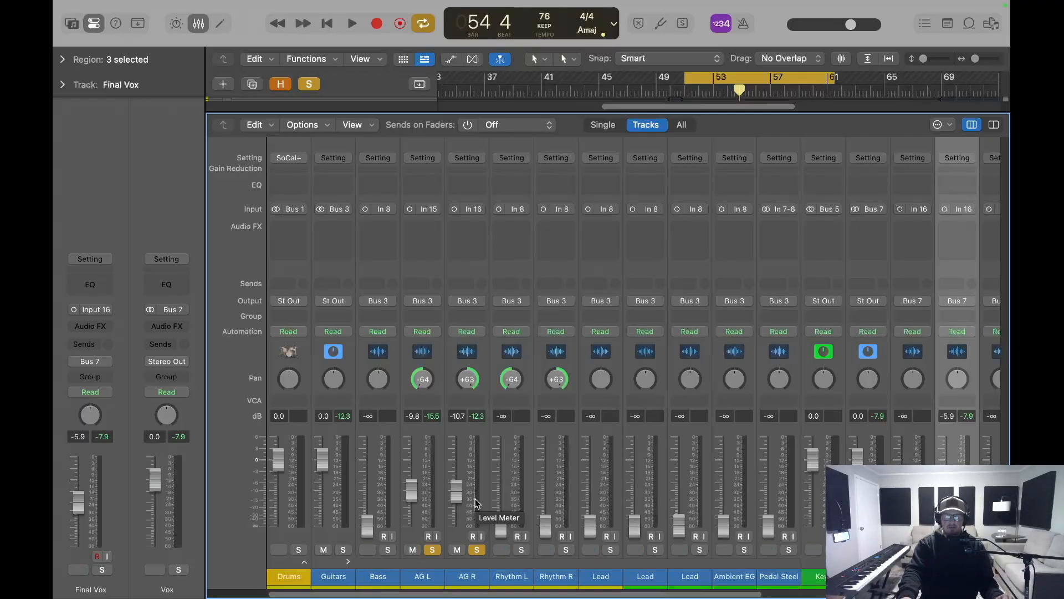
key("space")
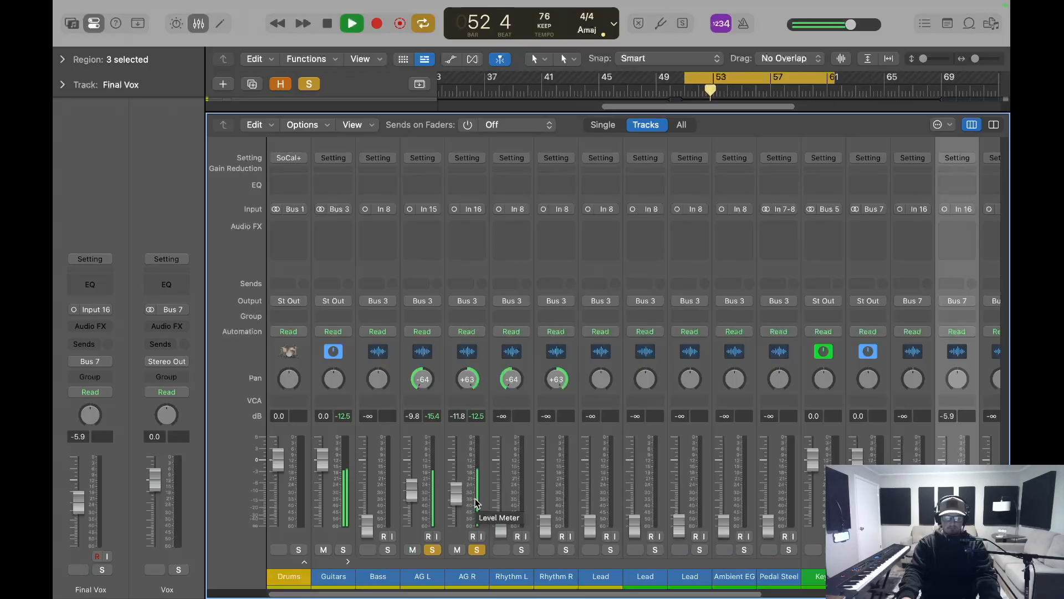
key("space")
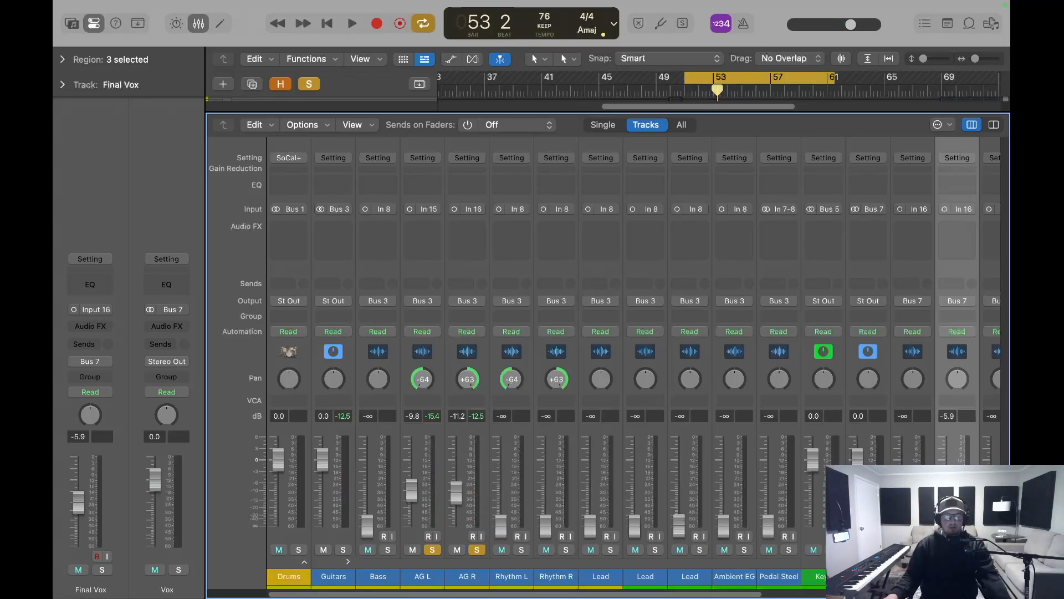
- Expand the Drums stack and set Kick In to -0.1, Kick Out to -3.3, Snare Top to -2.3 and Snare Bottom to -4.8 dB during playback
left_click(305, 562)
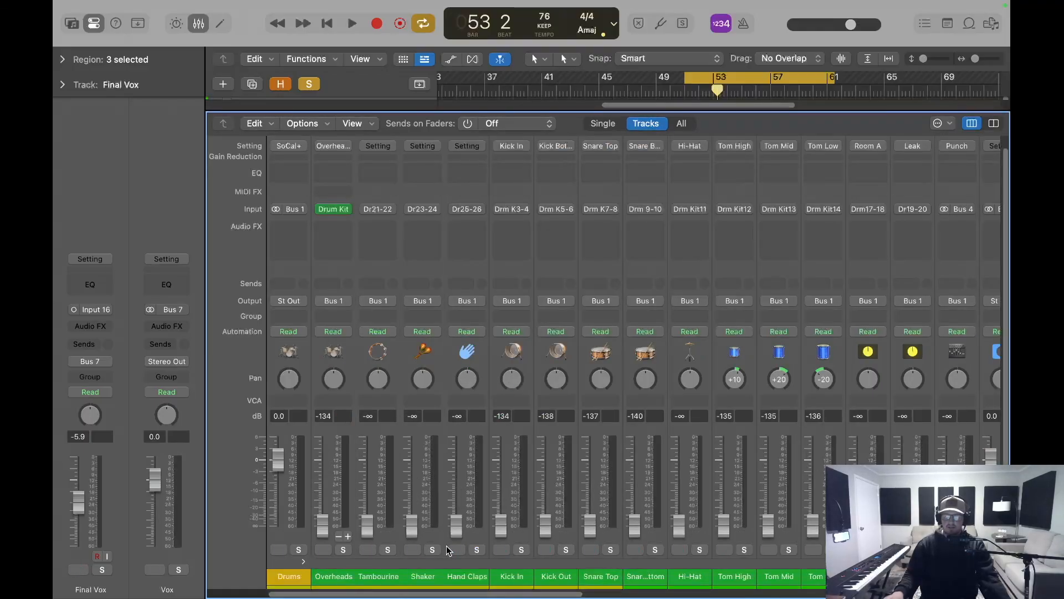
key("space")
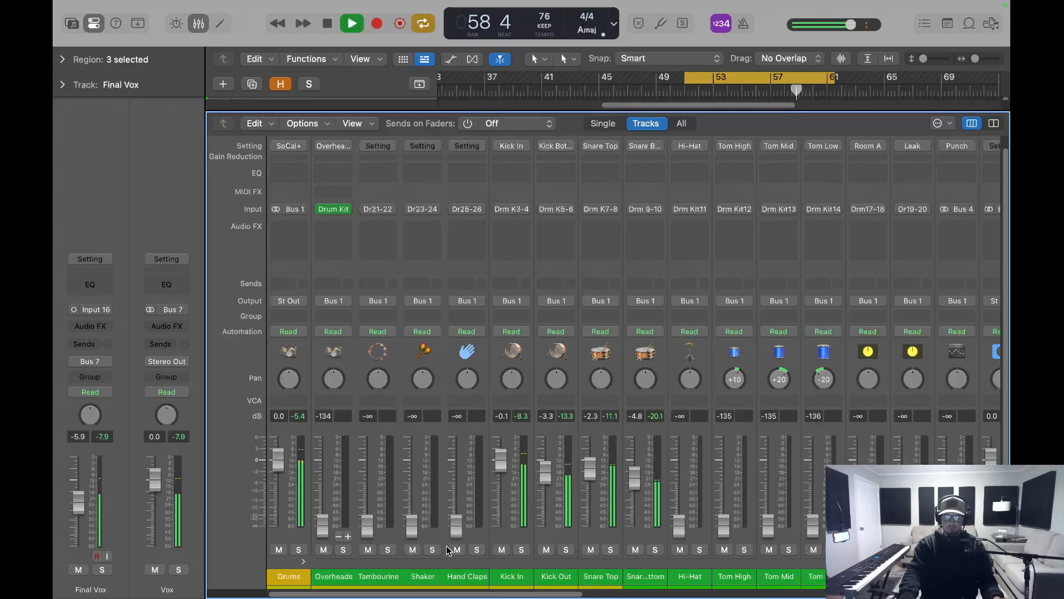
key("space")
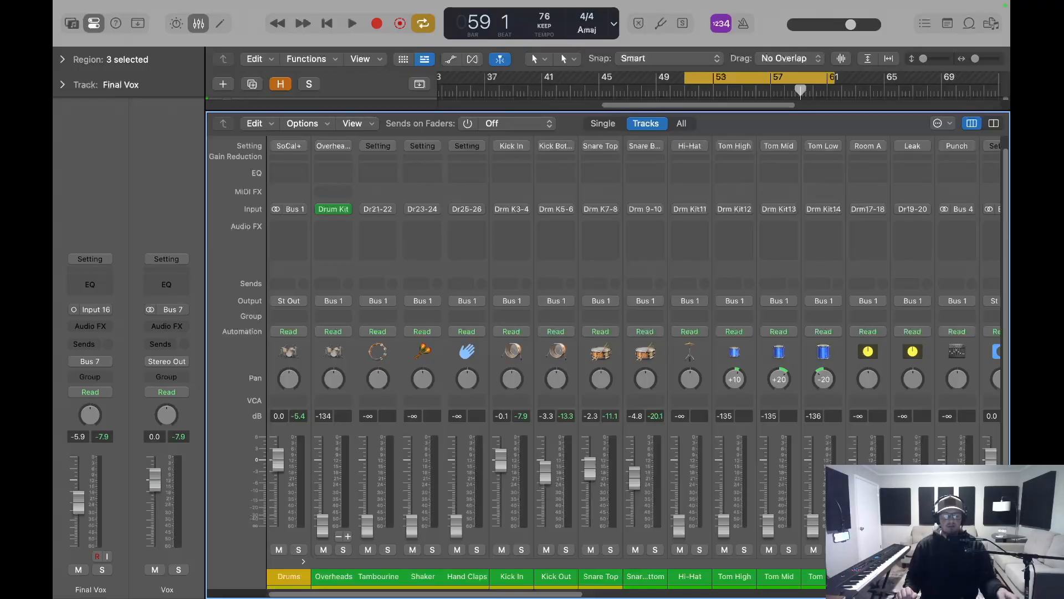
- Solo the Drums stack and set Overheads to -2.4, Tom High and Tom Mid to -1.4, and Tom Low to -1.2 dB
key("s")
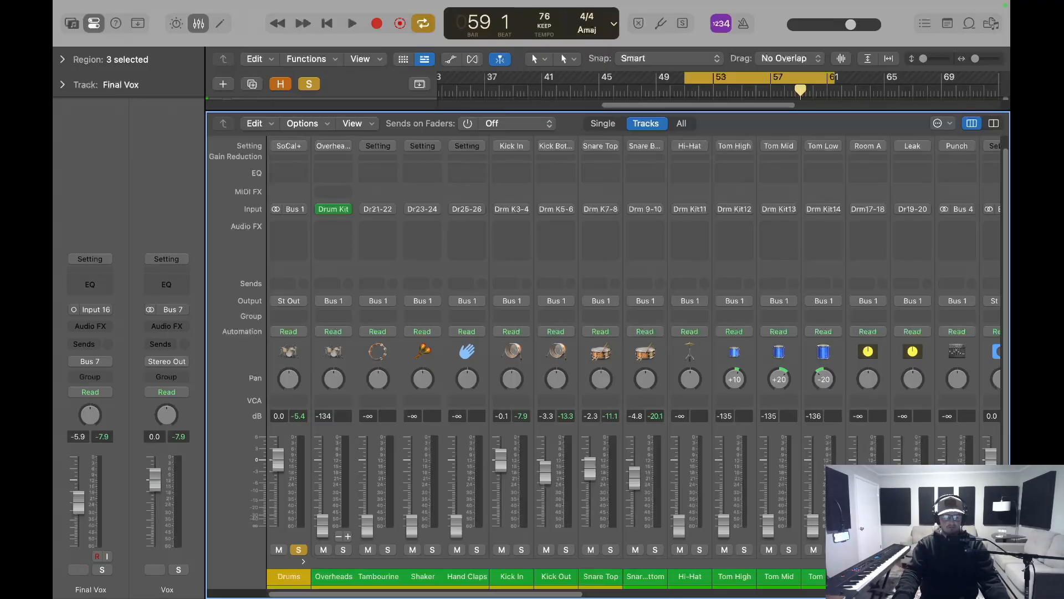
key("space")
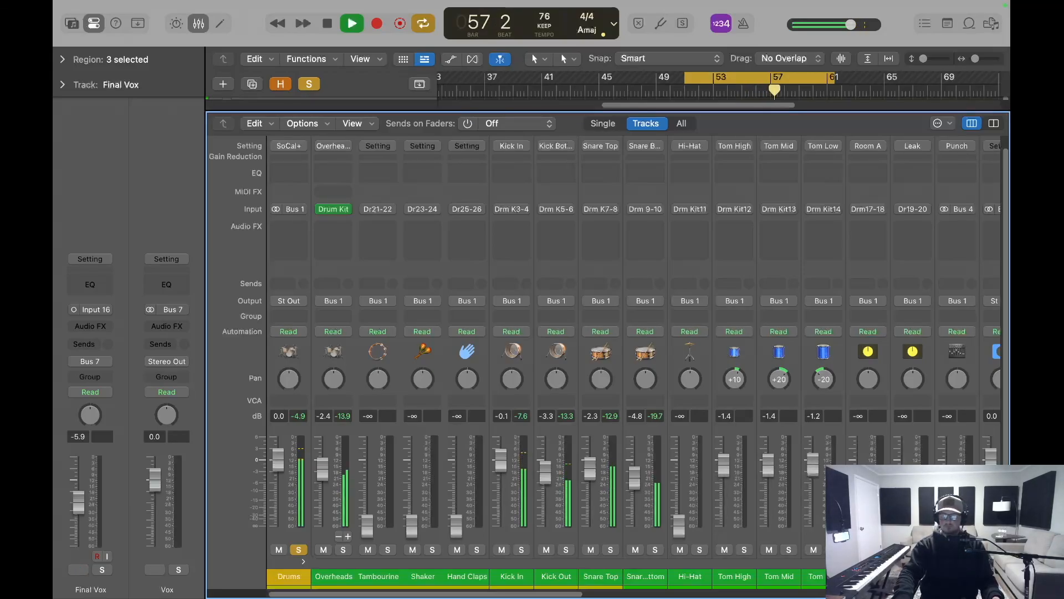
key("space")
key("space")
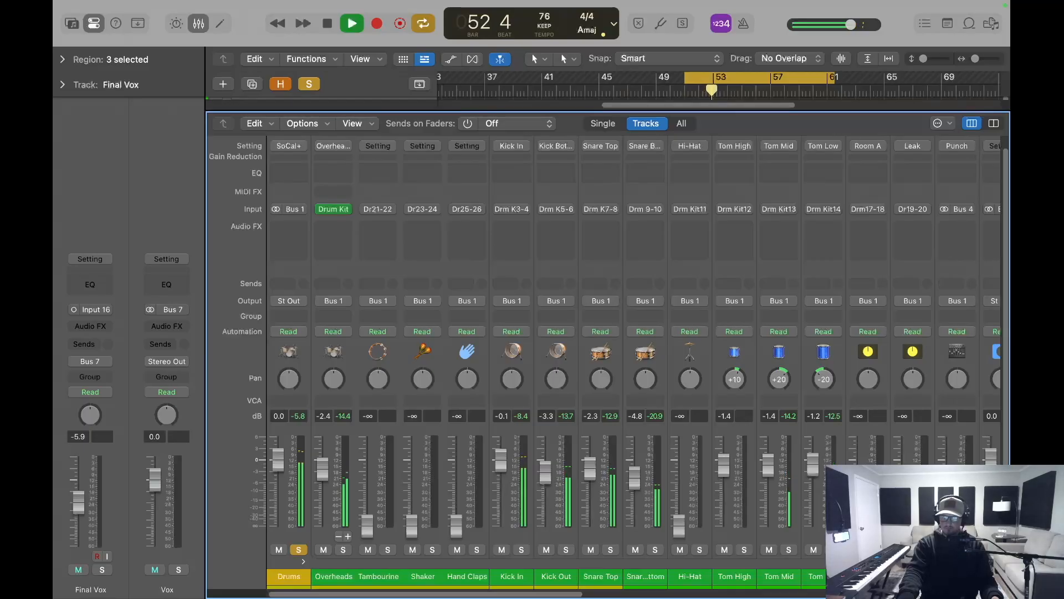
- Set Room A to -8.6 dB and Leak to -12.2 dB during playback, and unsolo and collapse the Drums stack
key("space")
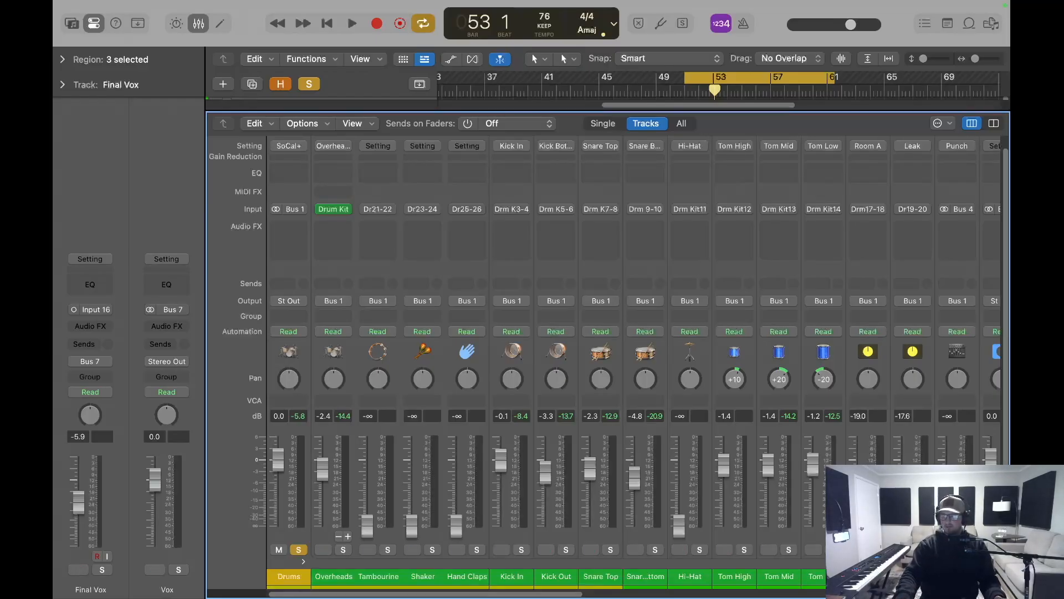
key("space")
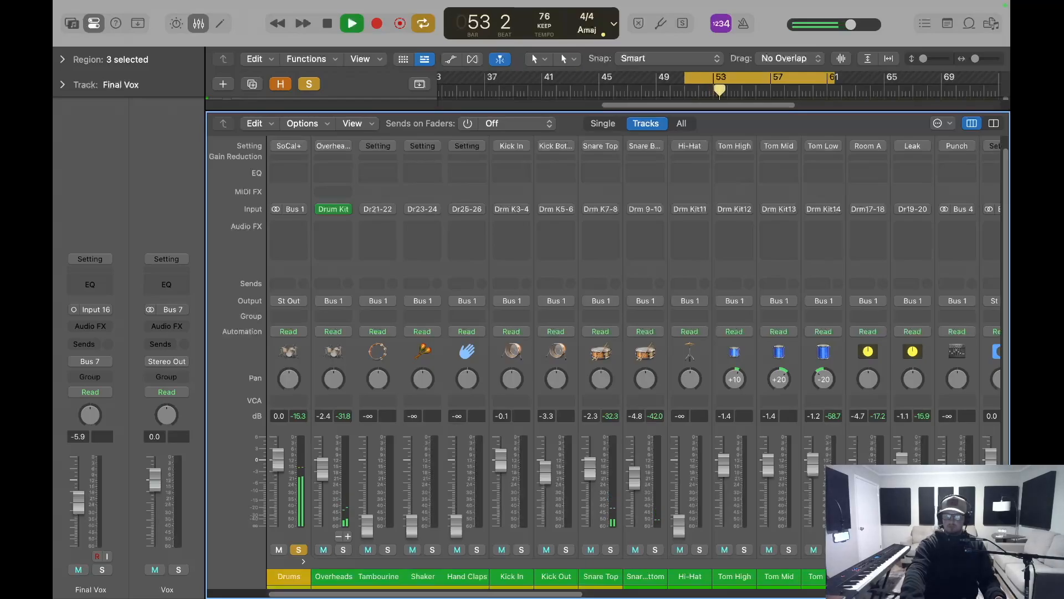
key("space")
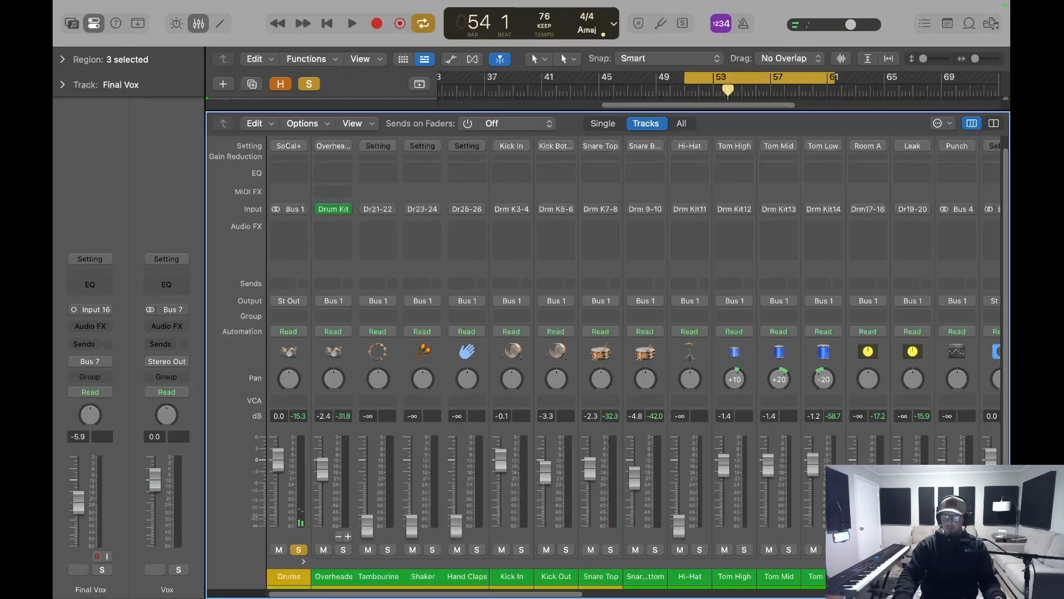
key("space")
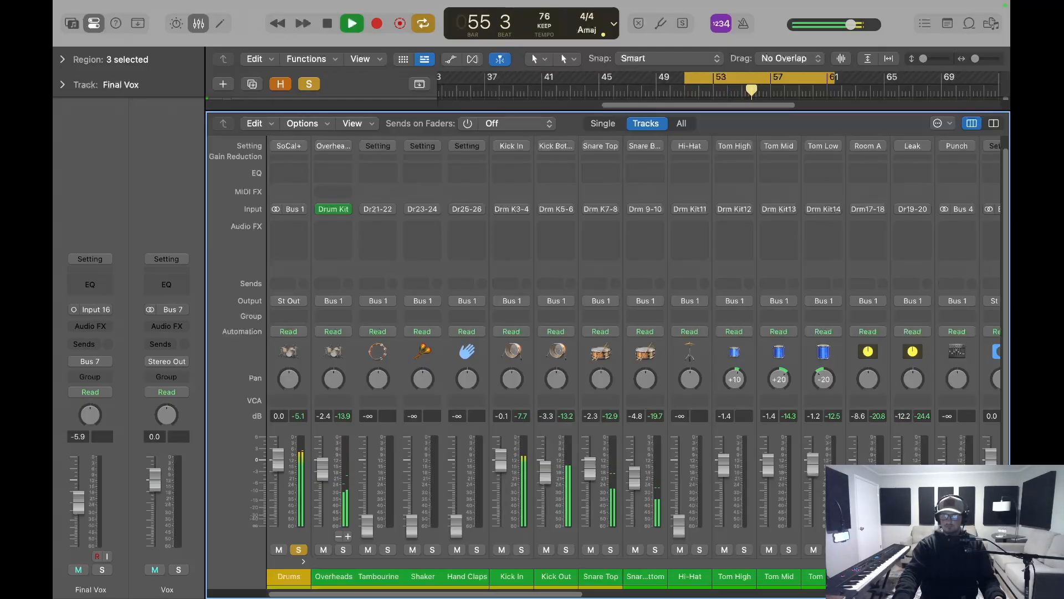
key("space")
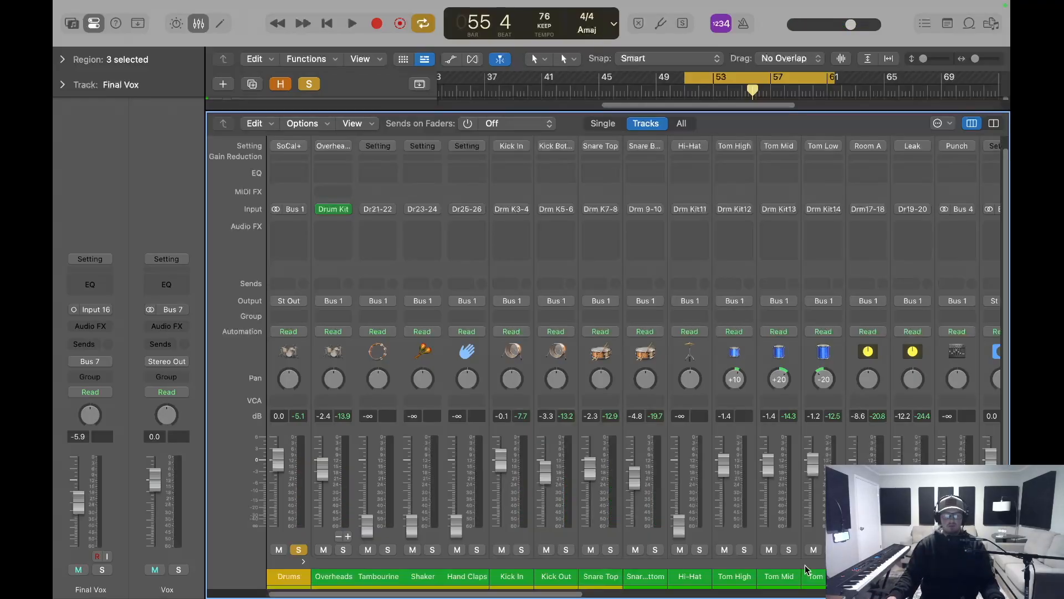
left_click(299, 549)
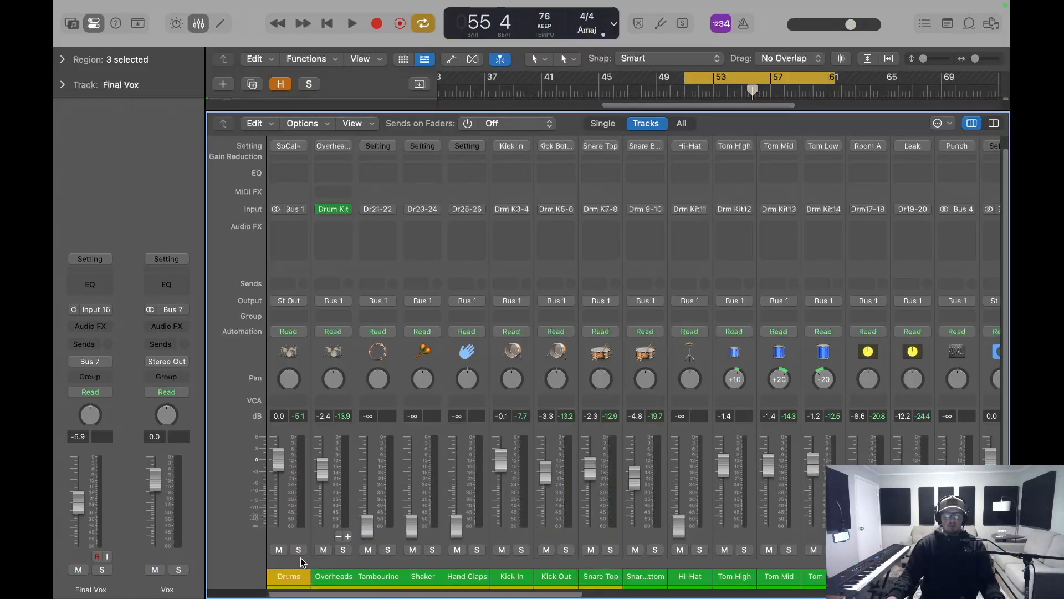
left_click(304, 563)
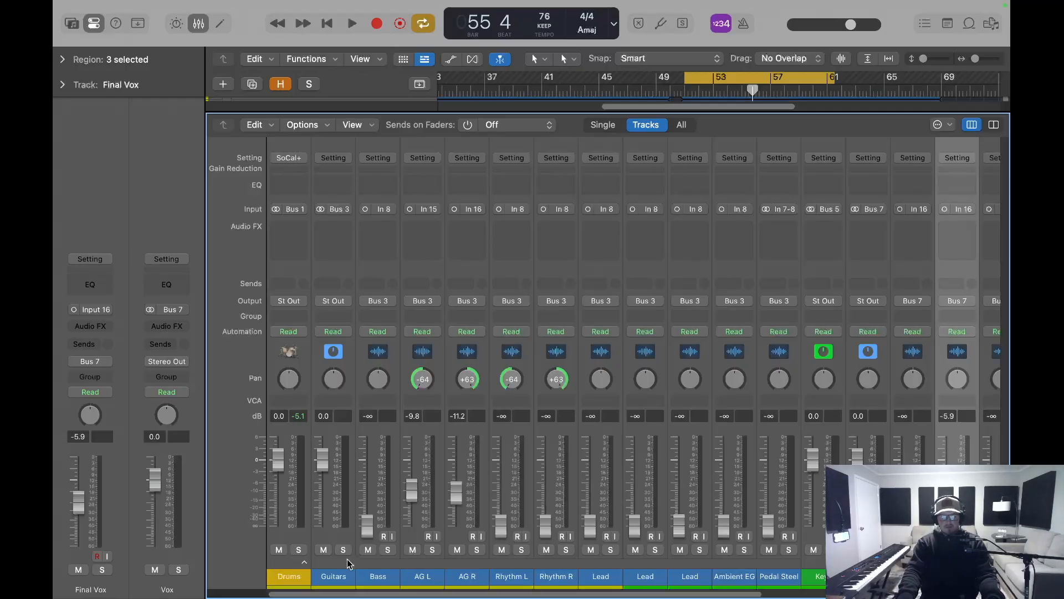
- Set the Bass level to -13.8 dB during playback and collapse the Guitars stack
key("space")
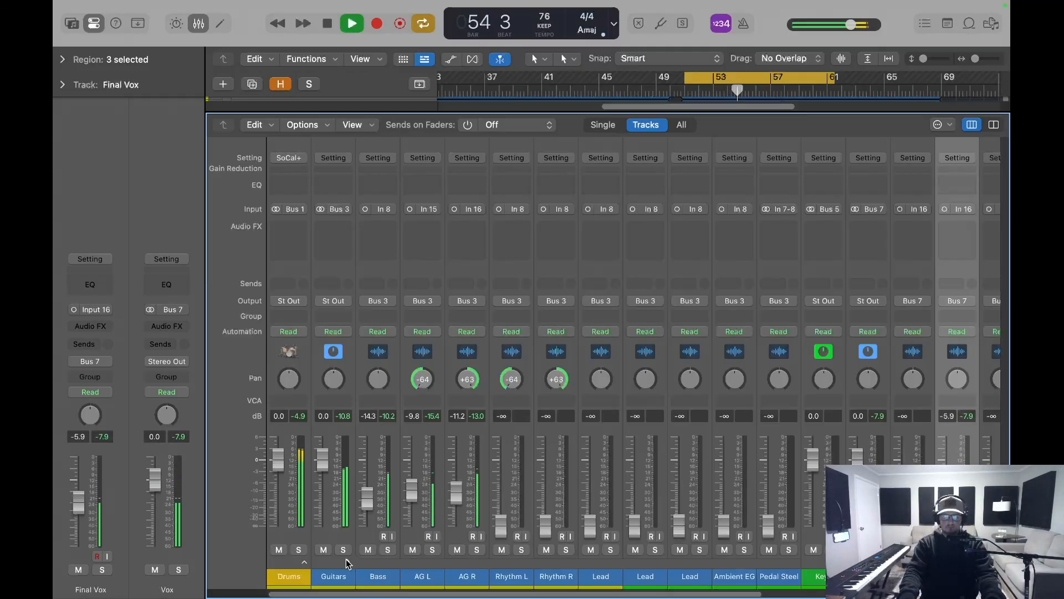
key("space")
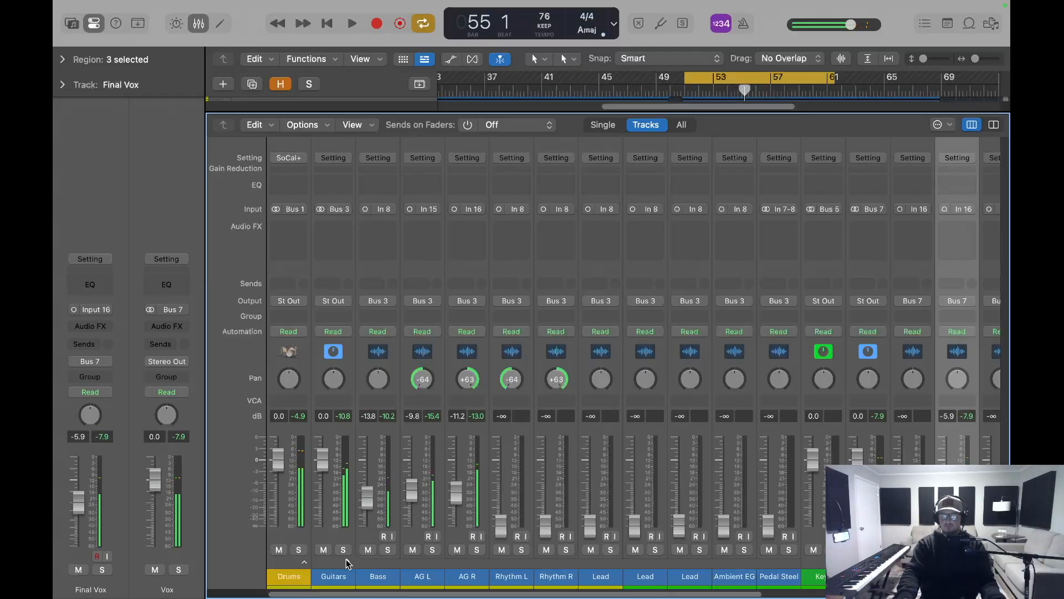
left_click(304, 562)
left_click(304, 562)
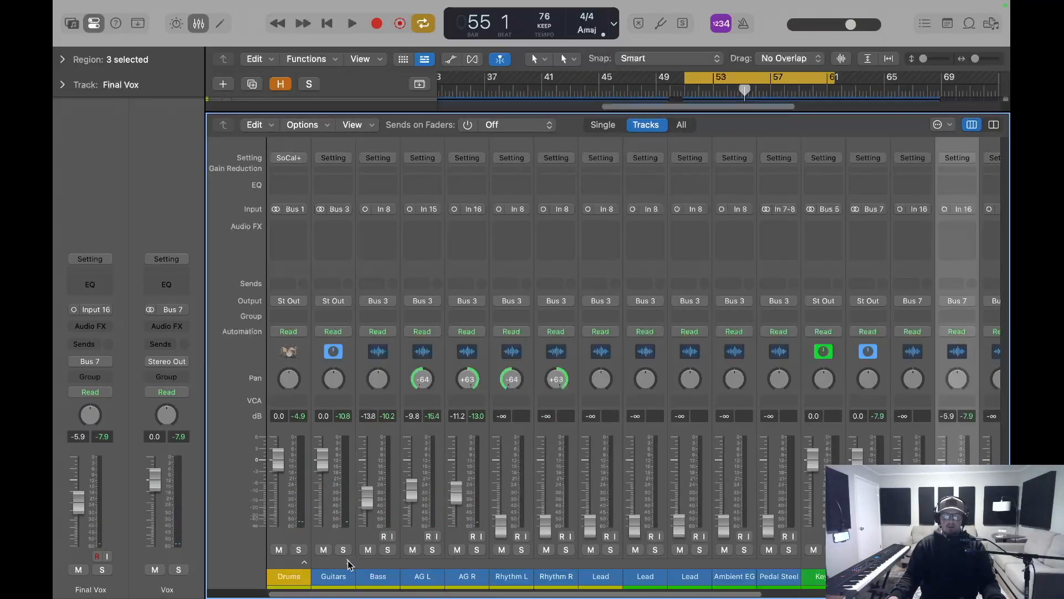
left_click(347, 562)
- Expand the Keys stack and balance its piano pair, partly in solo, setting Keys L to -19.9 dB and Keys R to -19.8 dB
left_click(391, 561)
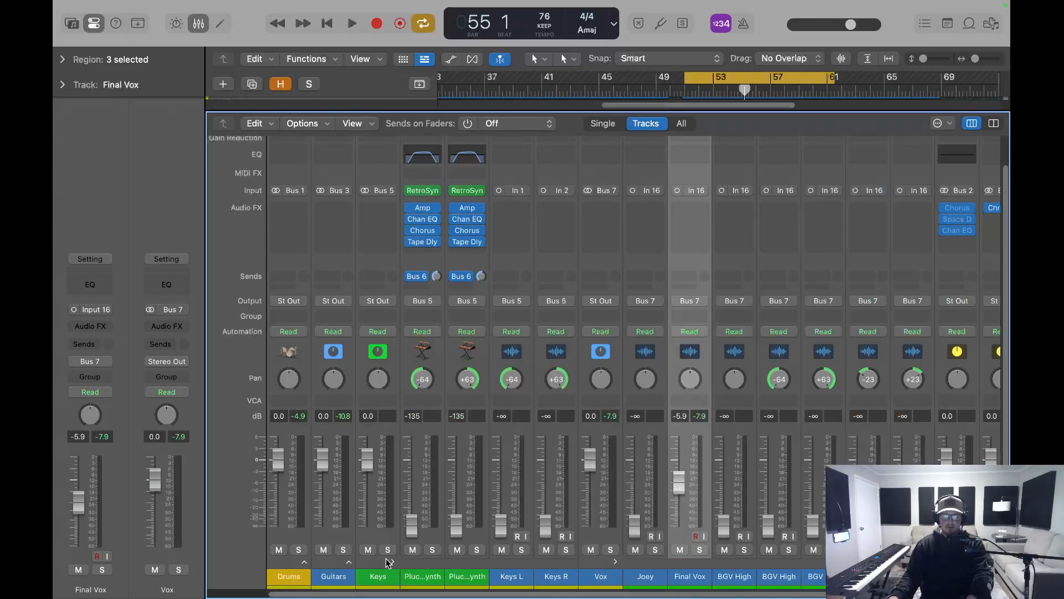
key("space")
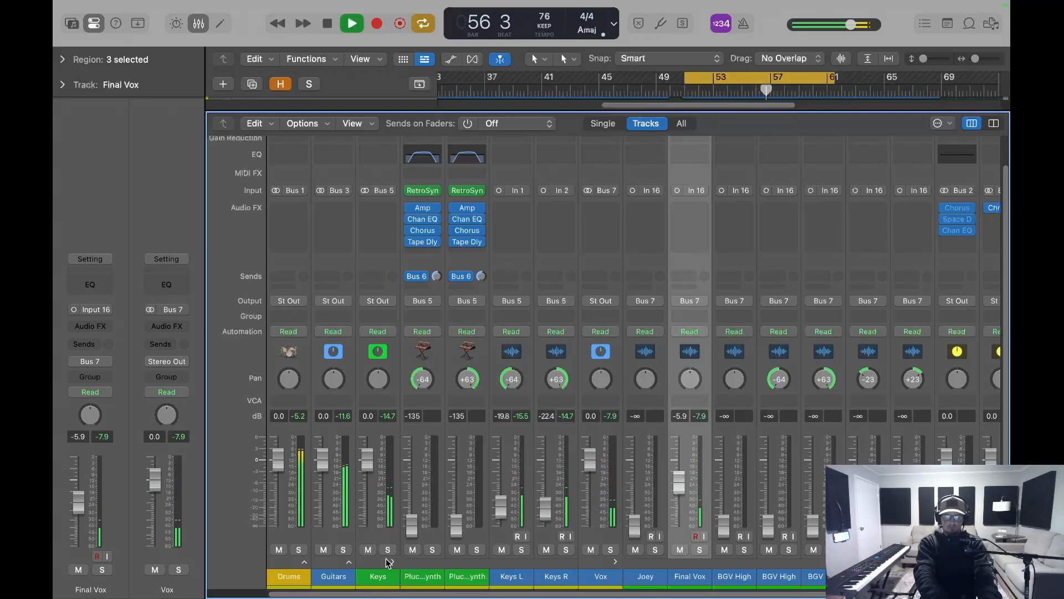
key("space")
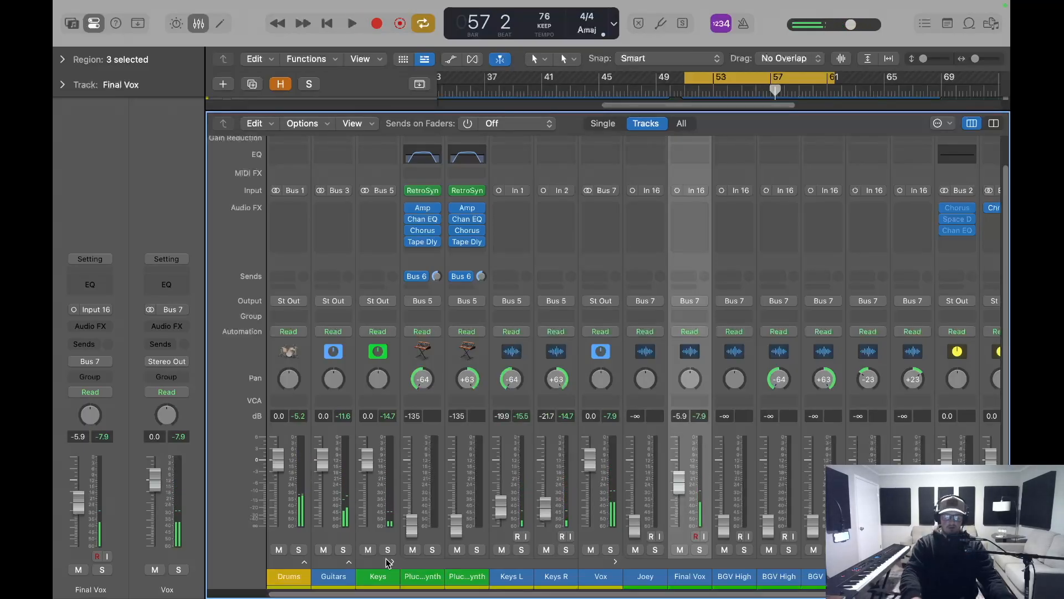
key("s")
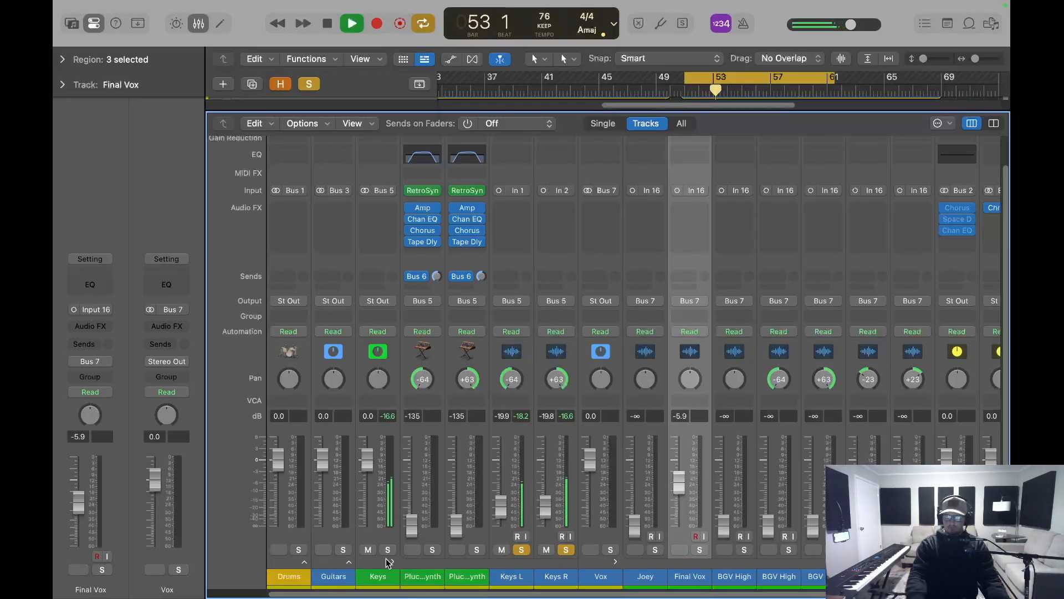
key("space")
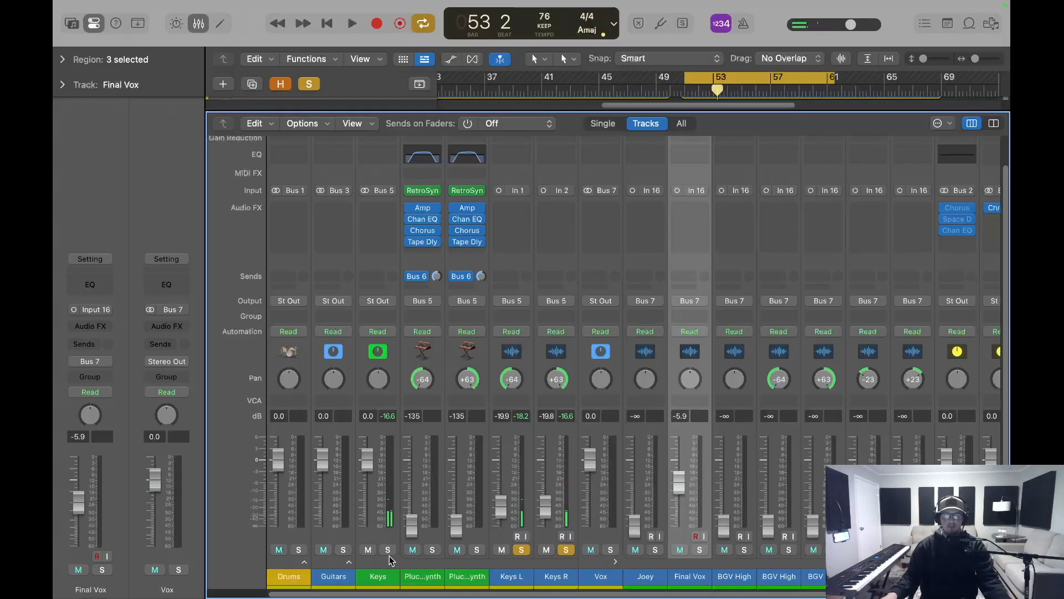
- Expand the Guitars stack, play AG L and AG R in solo to check their balance, and turn solo off
left_click(348, 562)
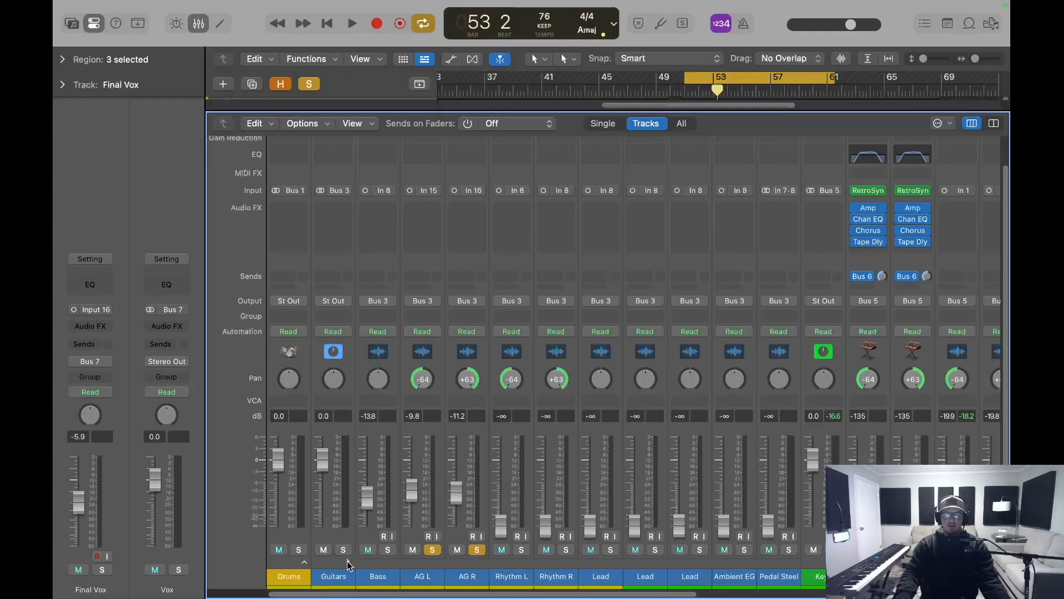
key("space")
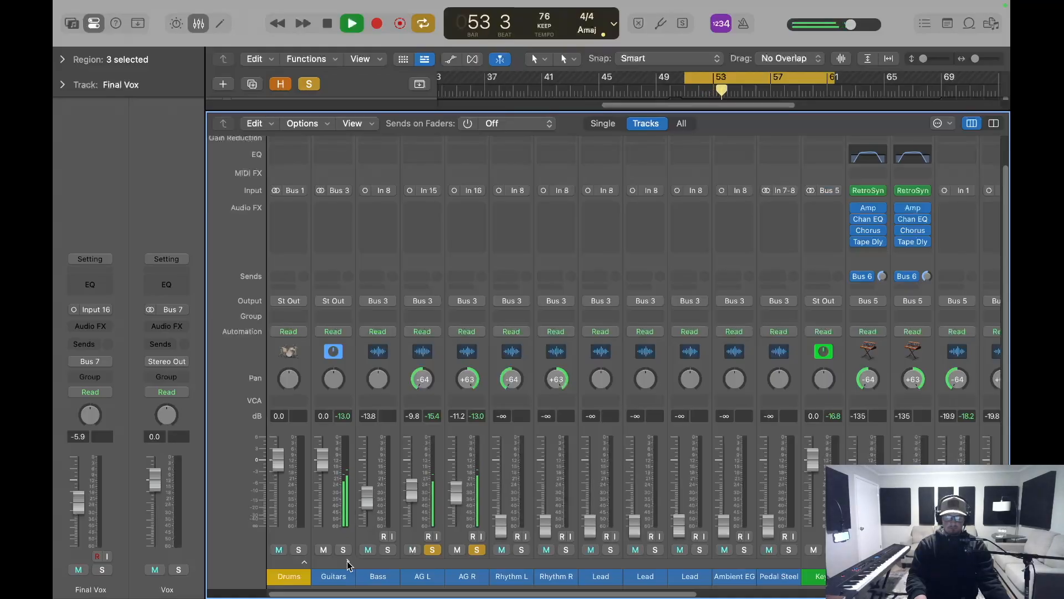
key("space")
key("s")
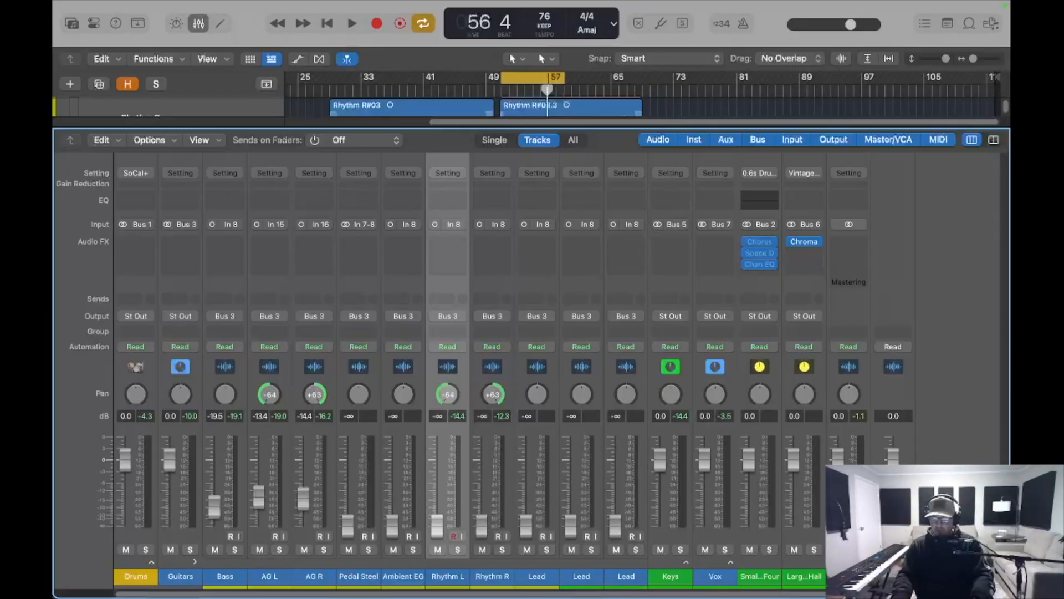
- Set Rhythm L to -18.0 dB and Rhythm R to -20.4 dB during playback, checking them in solo, and collapse the Guitars stack
key("space")
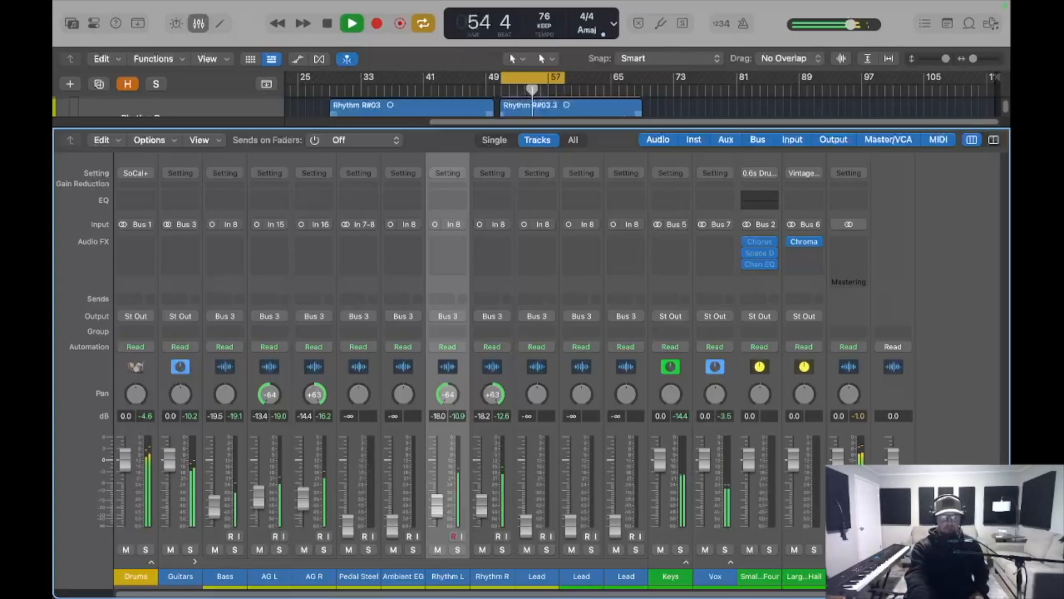
key("s")
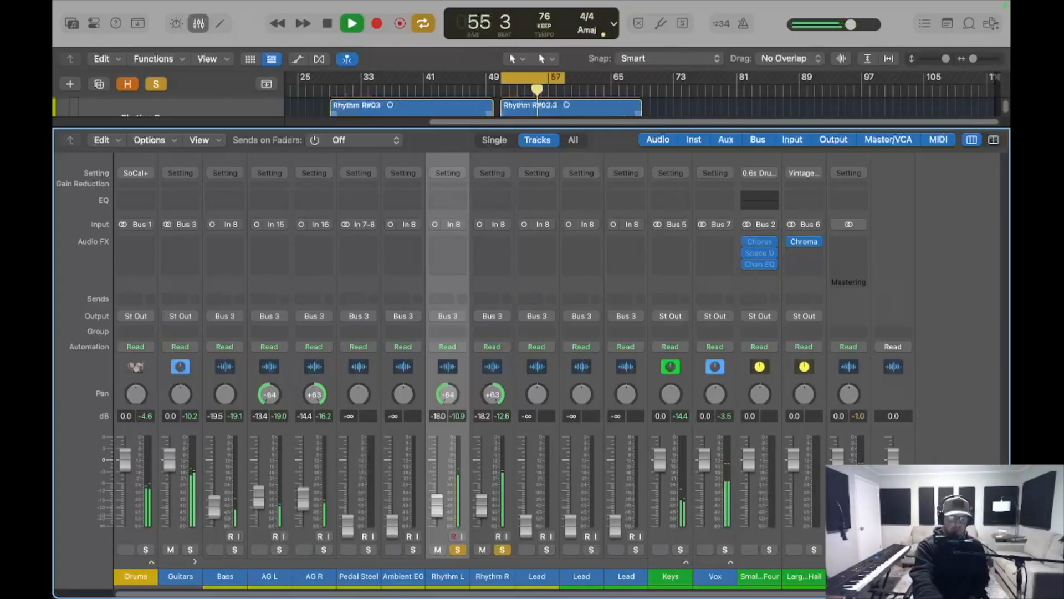
key("s")
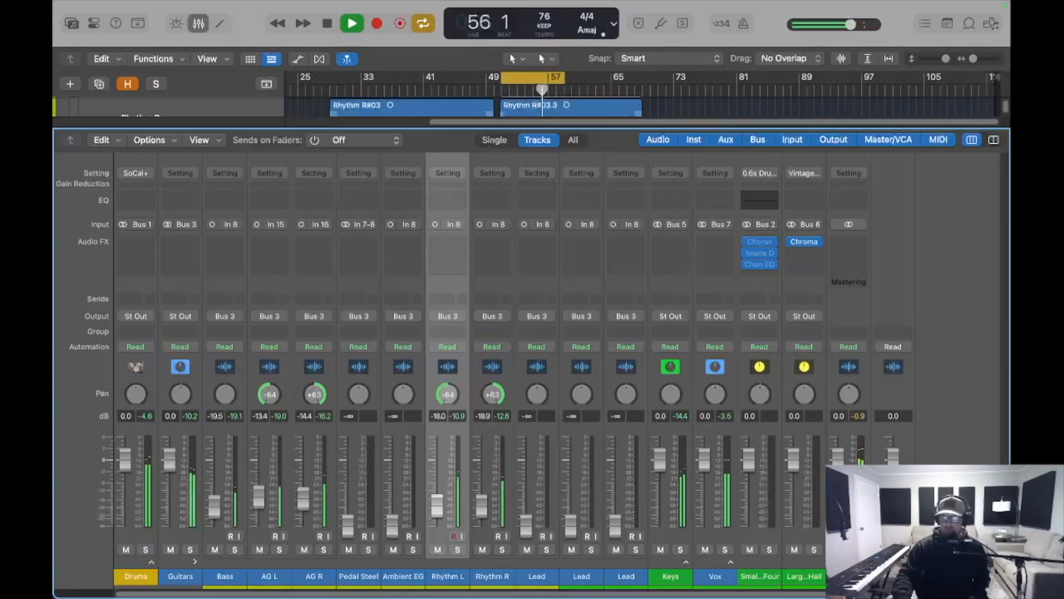
key("space")
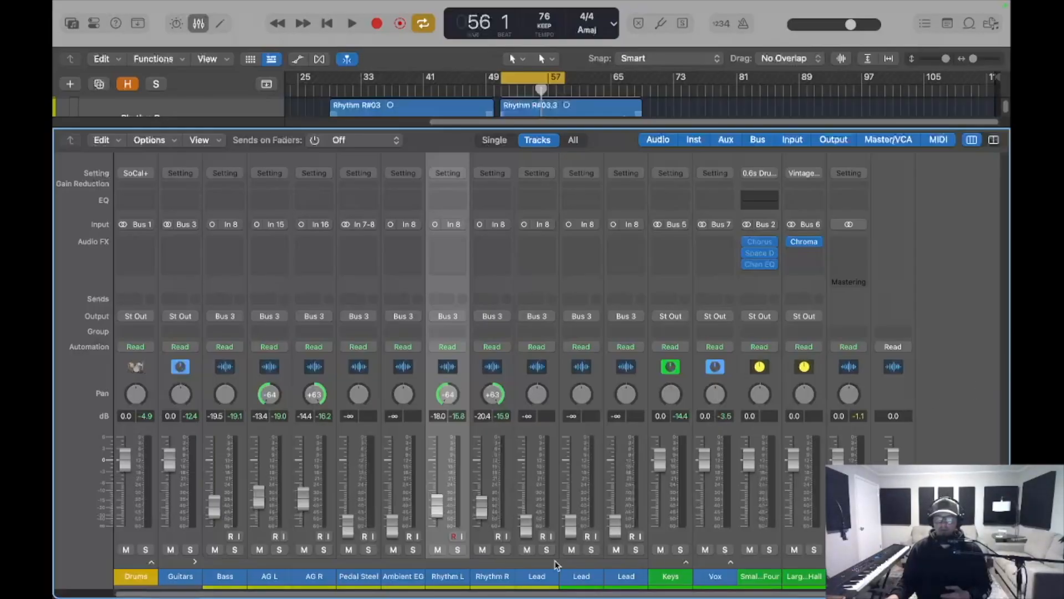
left_click(195, 562)
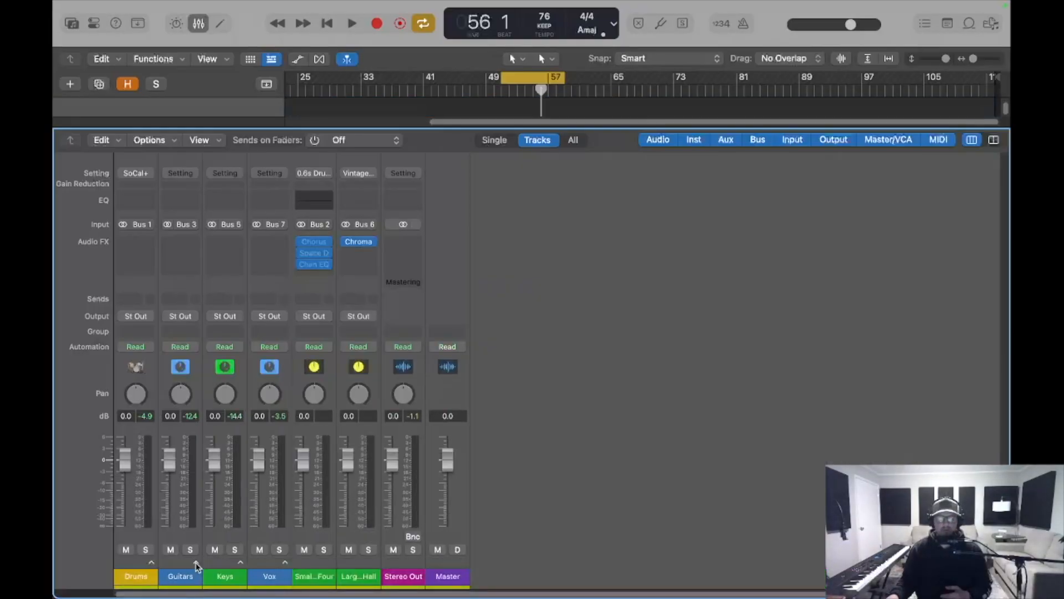
- Expand the Keys stack and, during playback, set the two plucked synths to -6.1 and -5.1 dB and Keys L to -16.6 dB
left_click(240, 562)
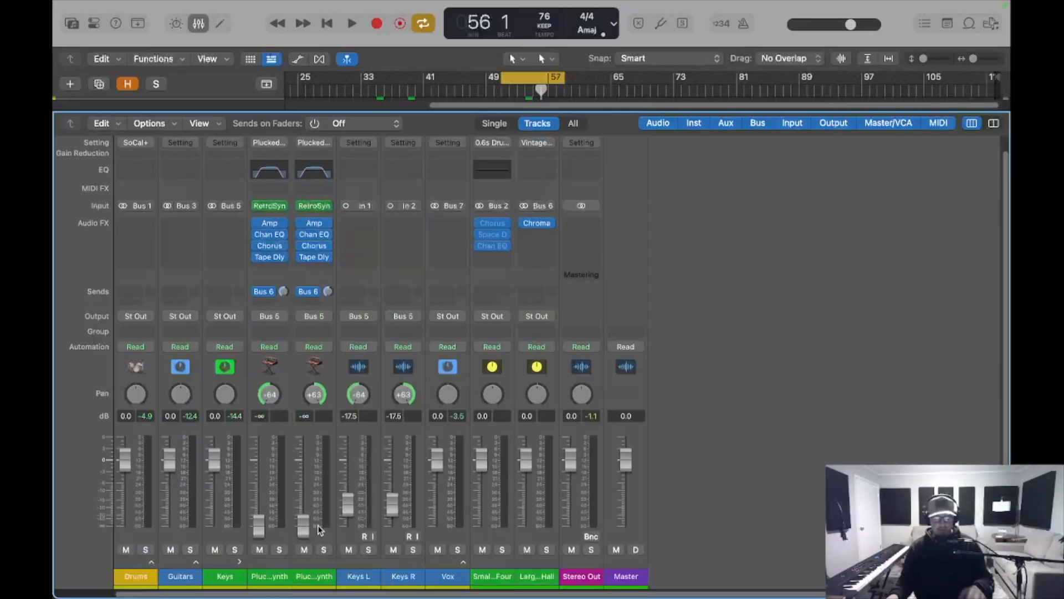
key("space")
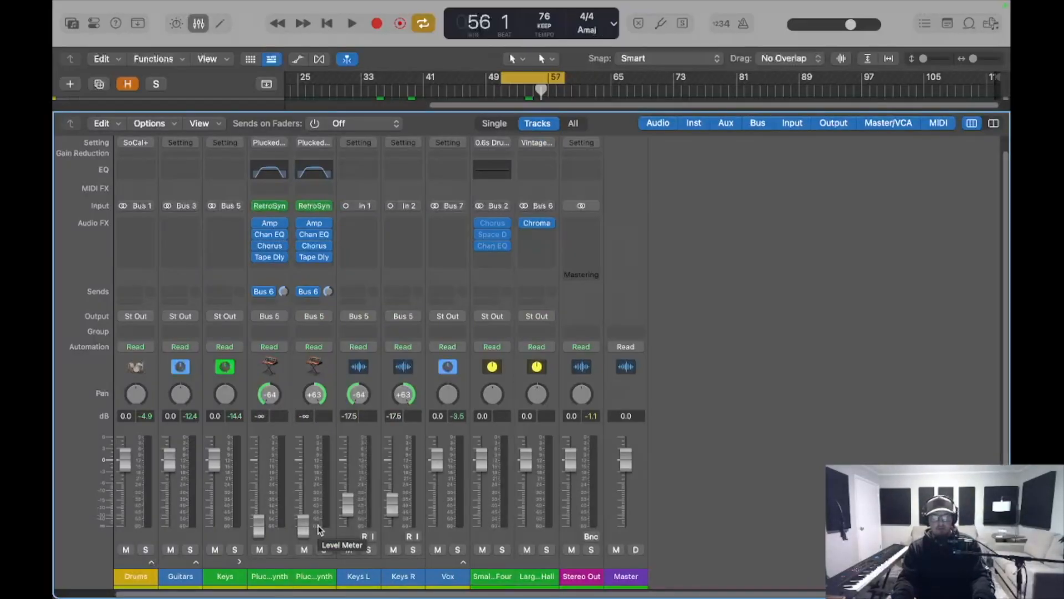
key("space")
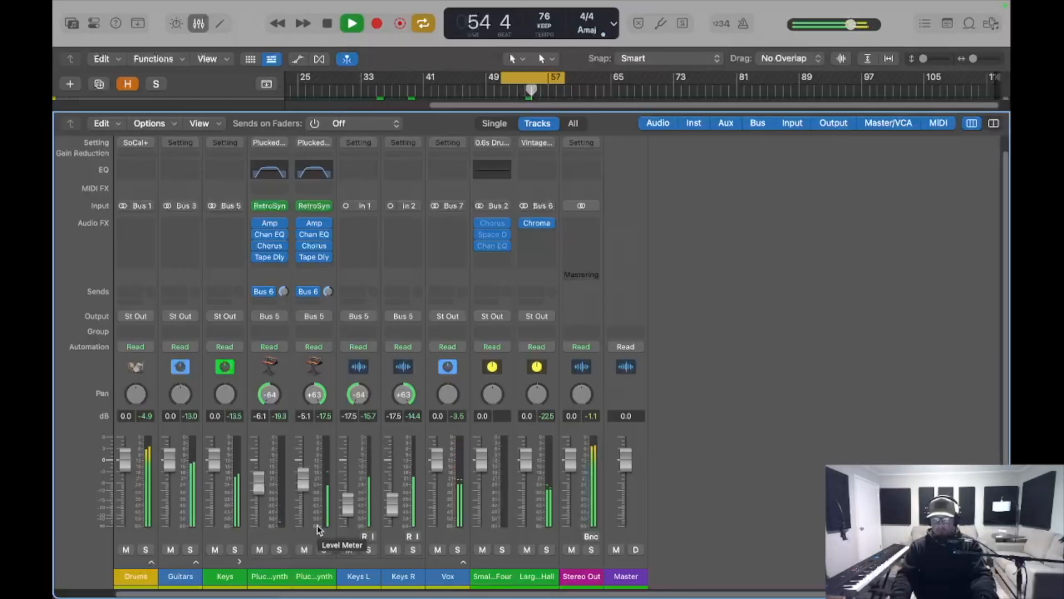
key("space")
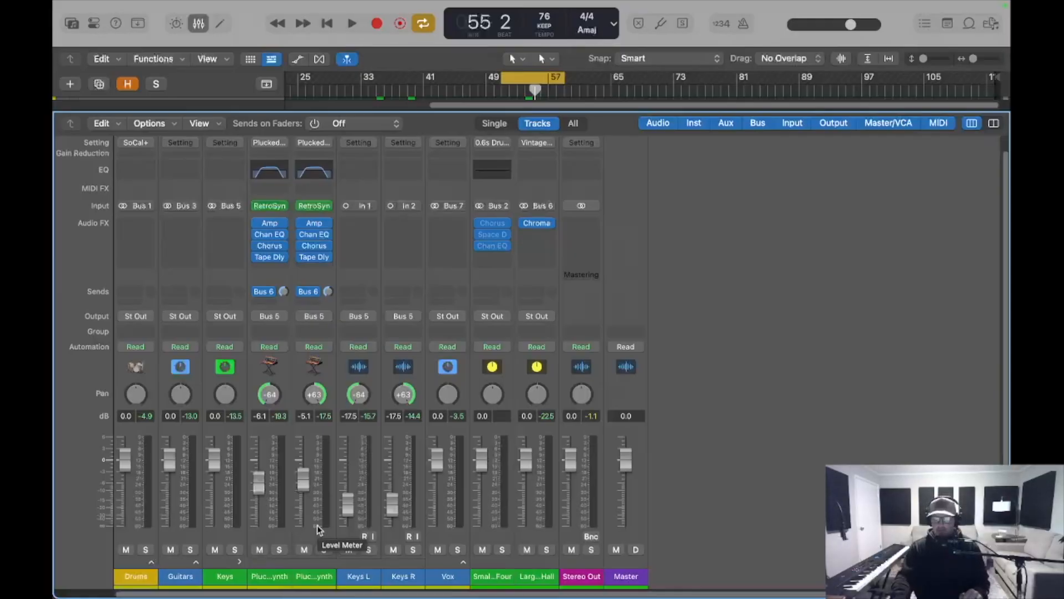
key("space")
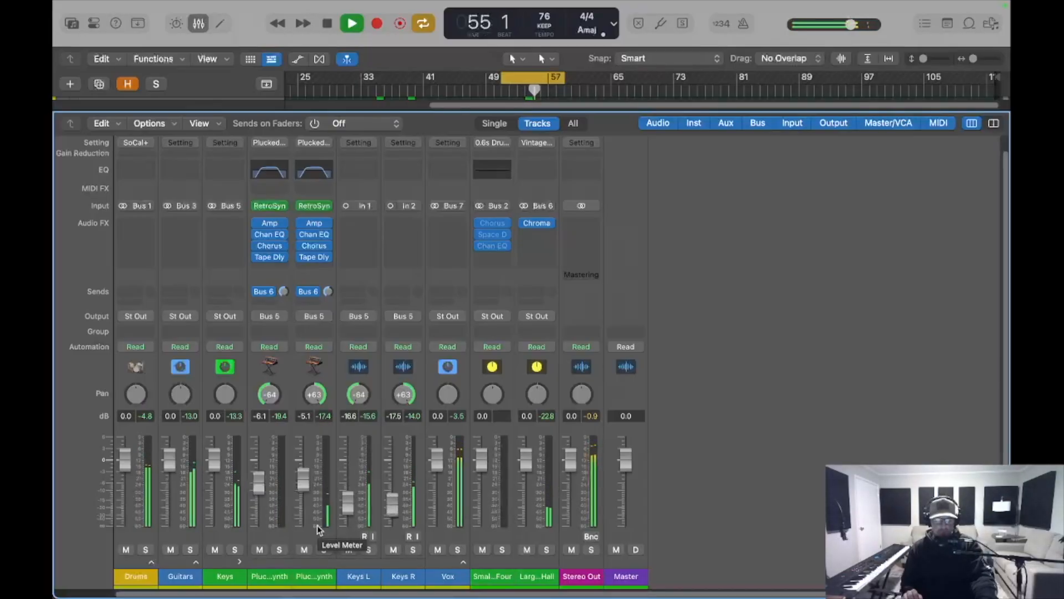
key("space")
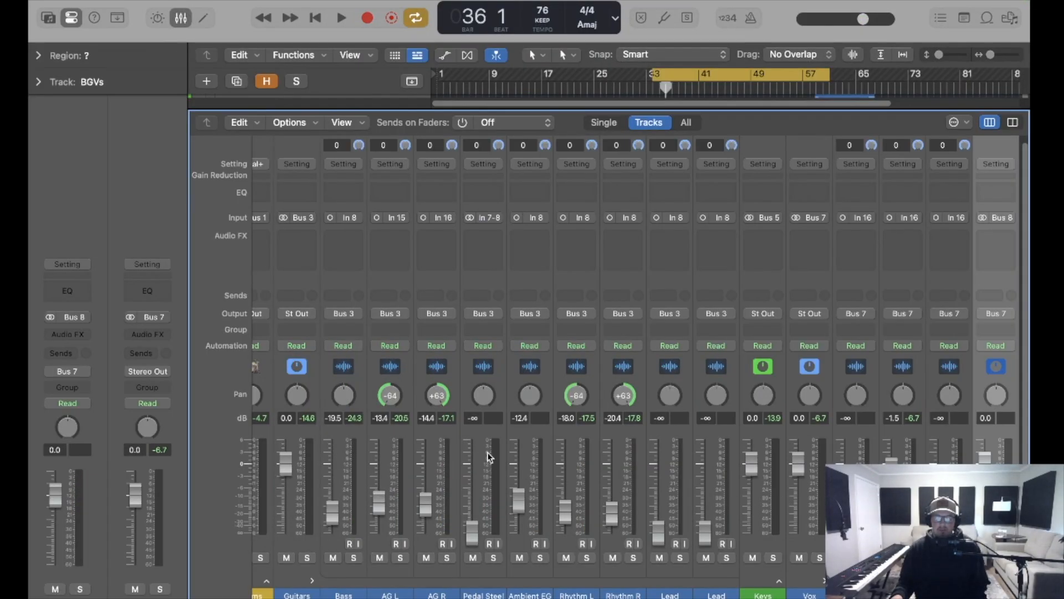
- Set the Pedal Steel level to -10.6 dB during playback
left_click(488, 457)
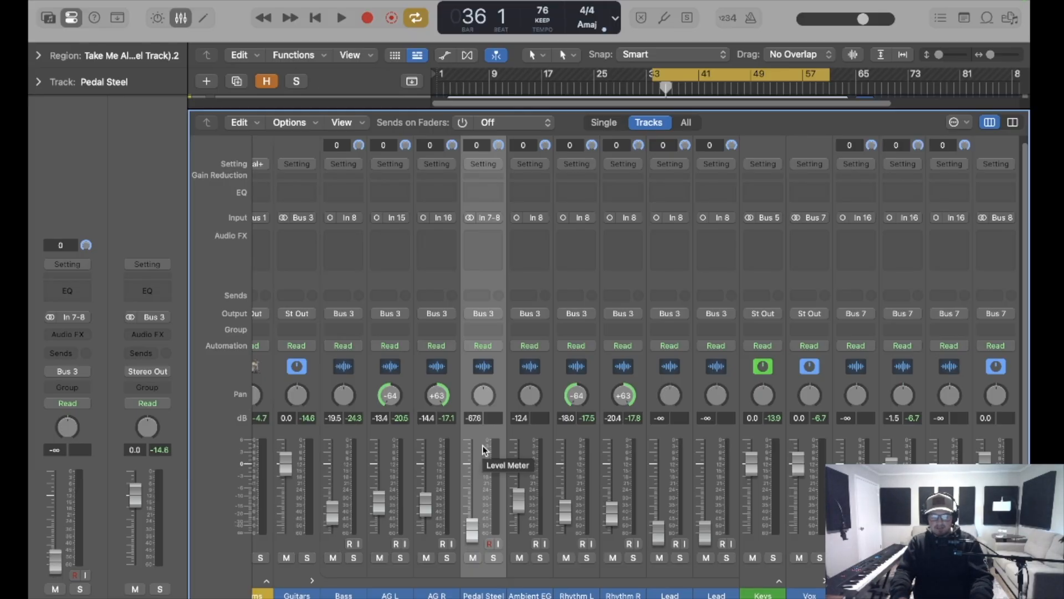
key("space")
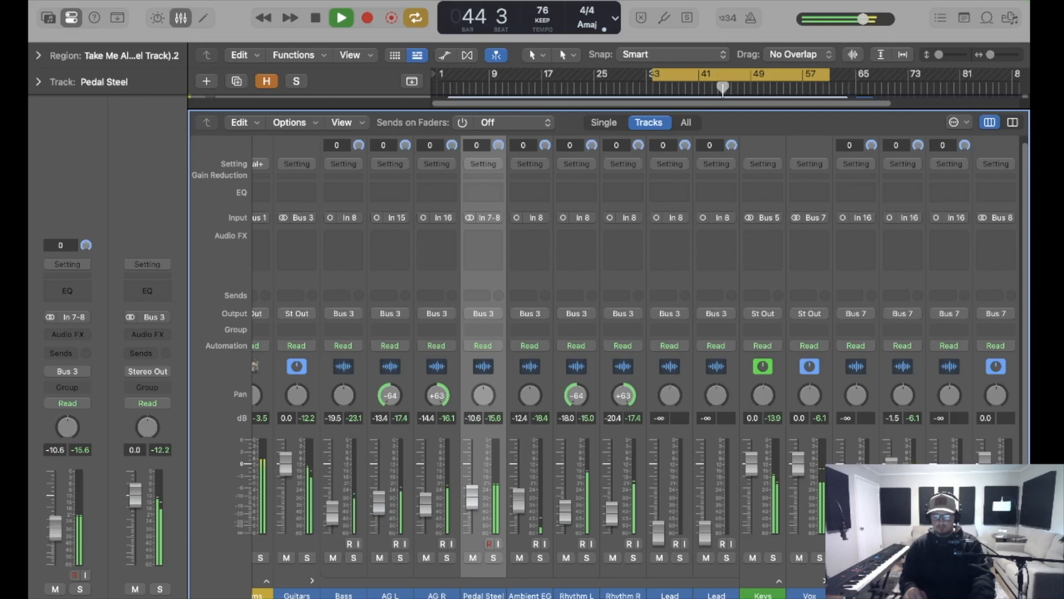
key("space")
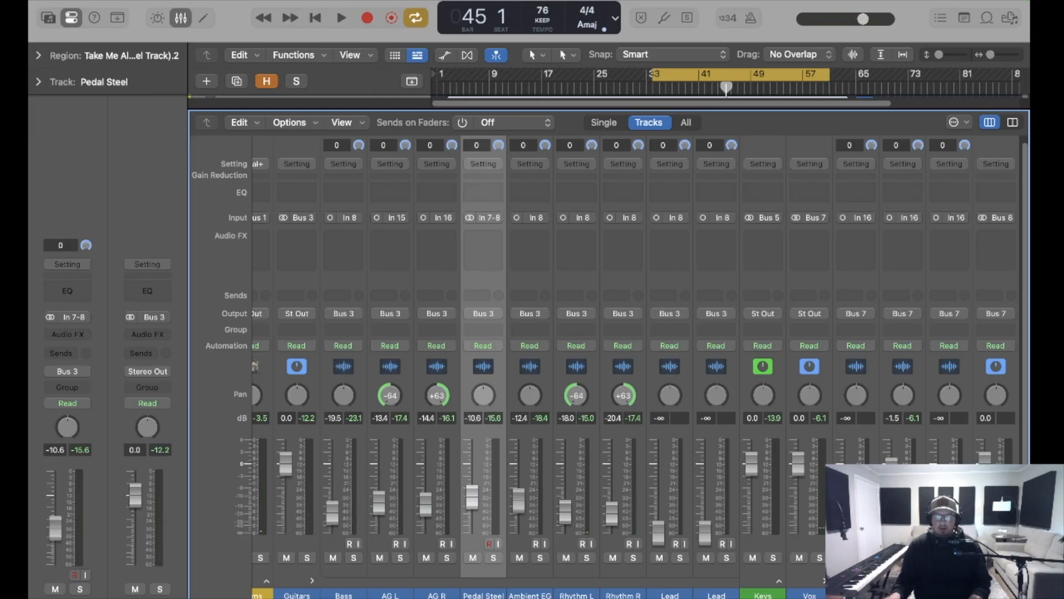
- Expand the nested BGVs stack and set the BGV High track just before it to -14.7 dB during playback
scroll(610, 332, "right", 5)
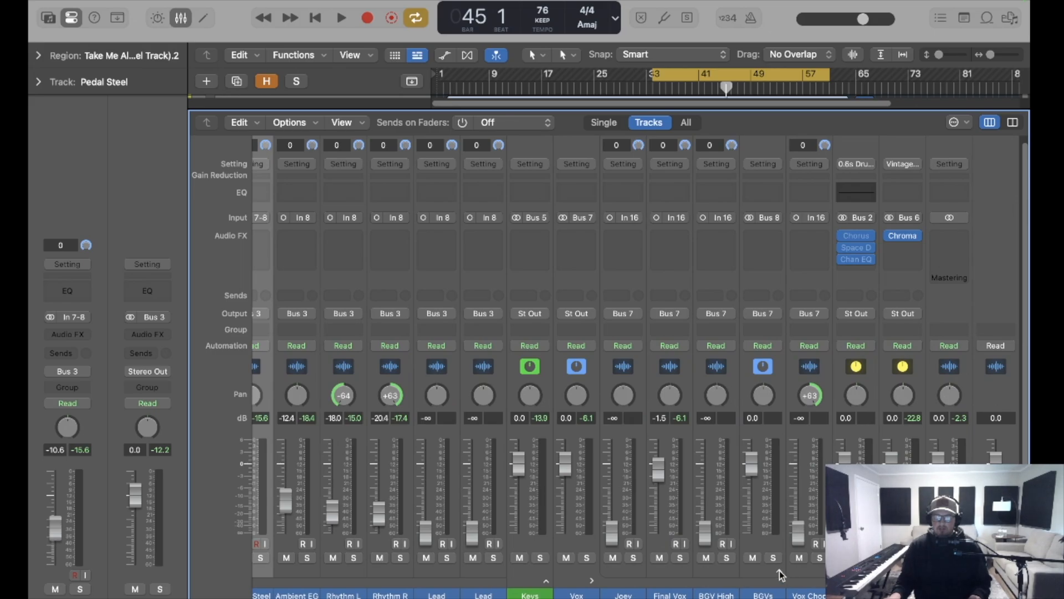
scroll(712, 493, "right", 4)
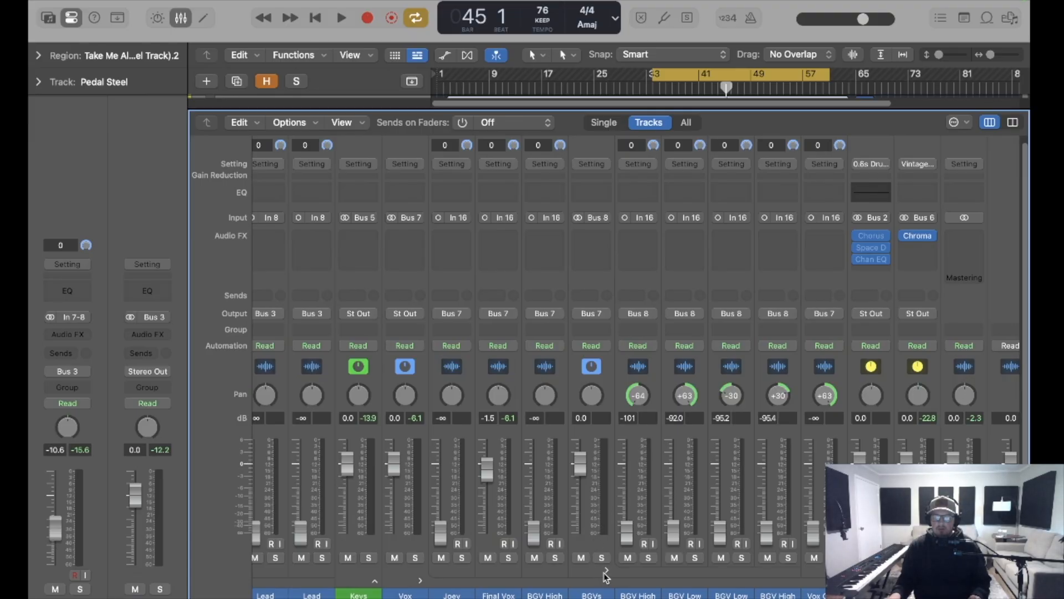
scroll(608, 574, "left", 5)
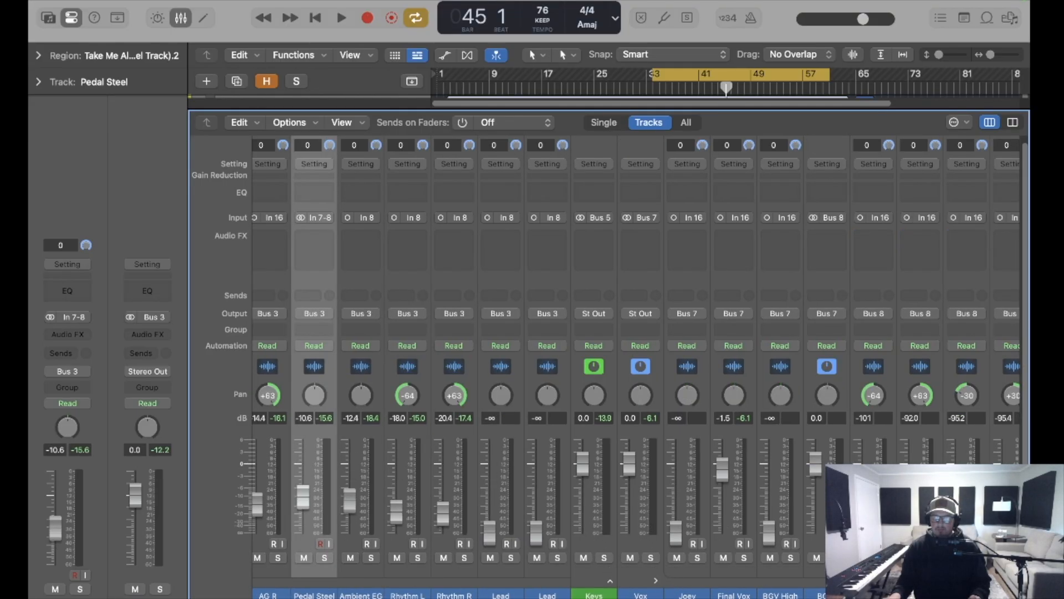
scroll(608, 493, "right", 5)
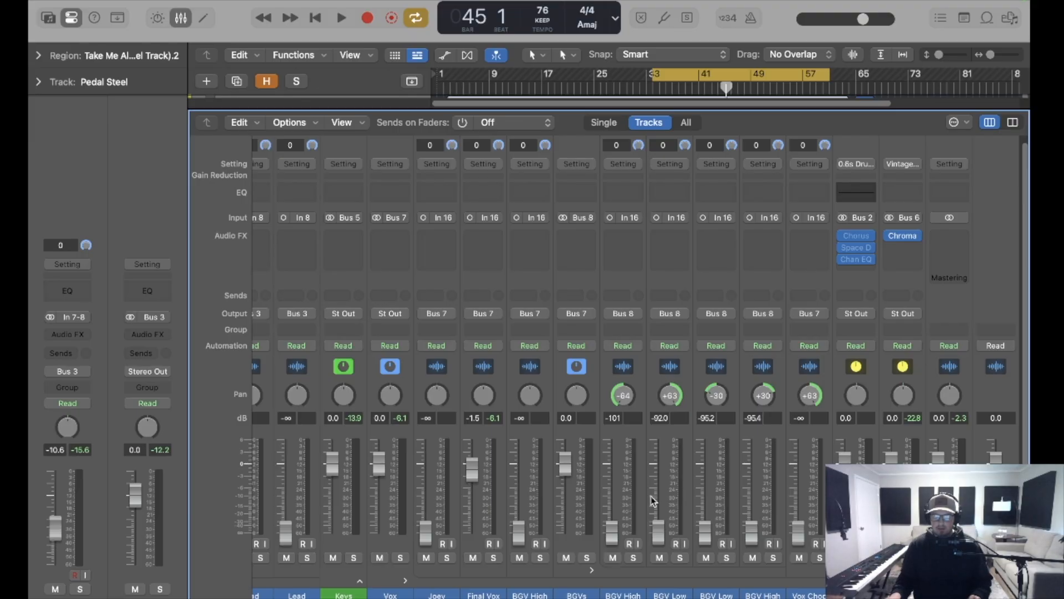
key("space")
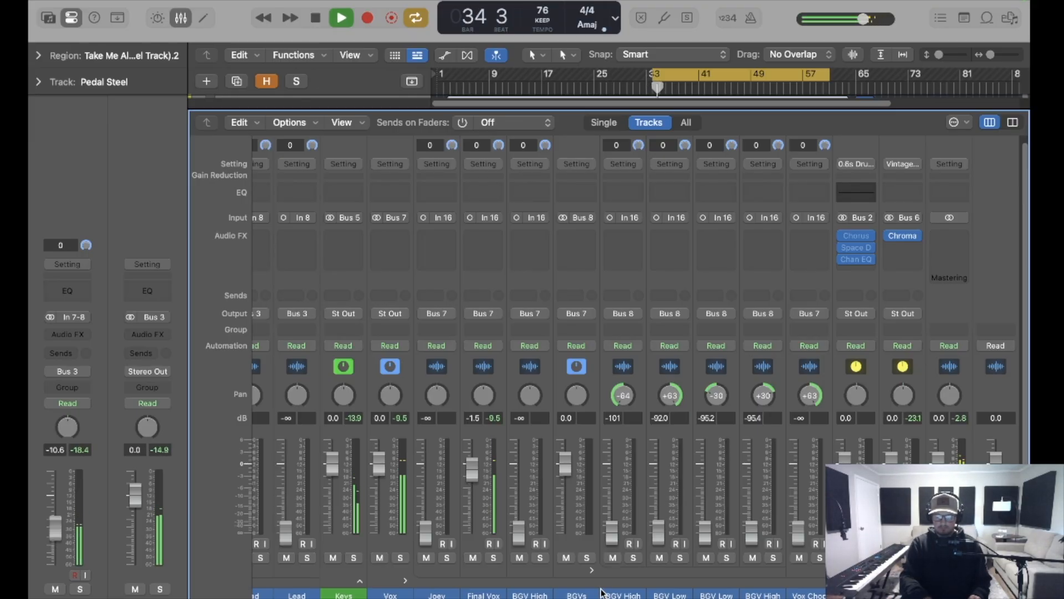
left_click(683, 481)
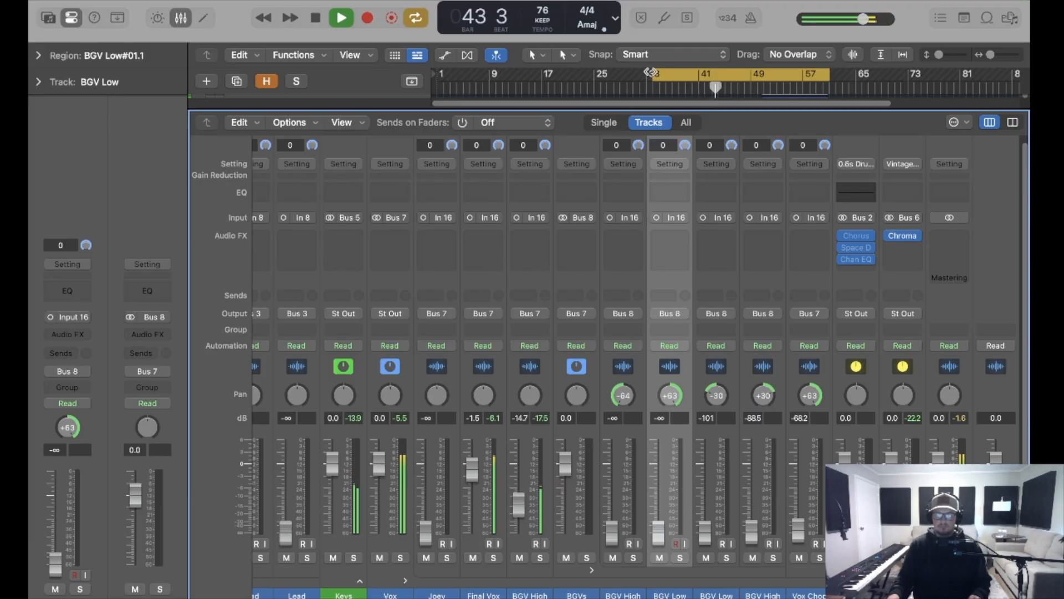
key("space")
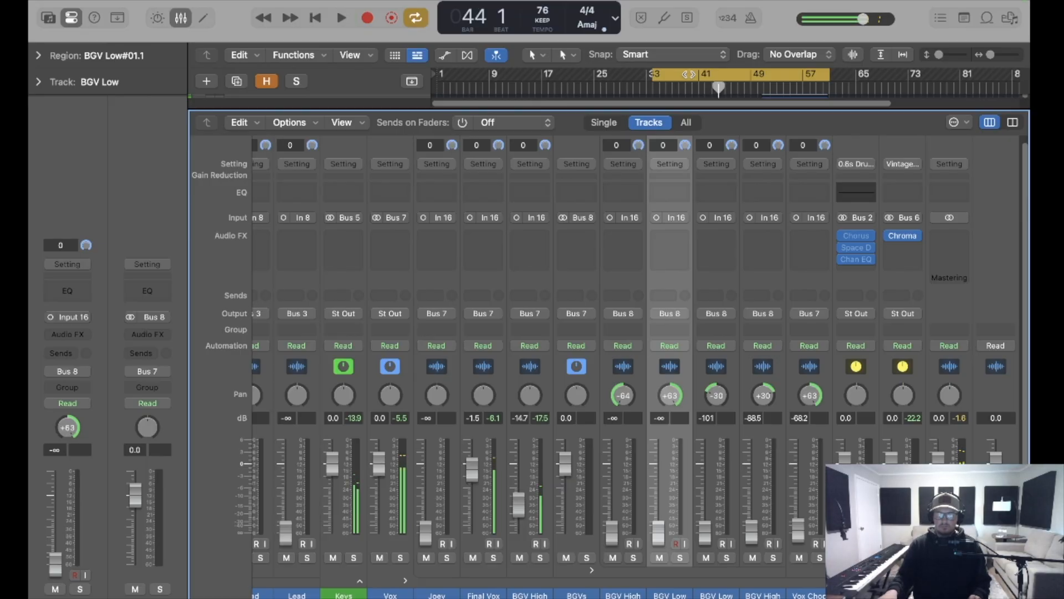
- Turn off cycle playback and play the passage leading into about bar 51, setting the Joey track to -32.2 dB
left_click(655, 76)
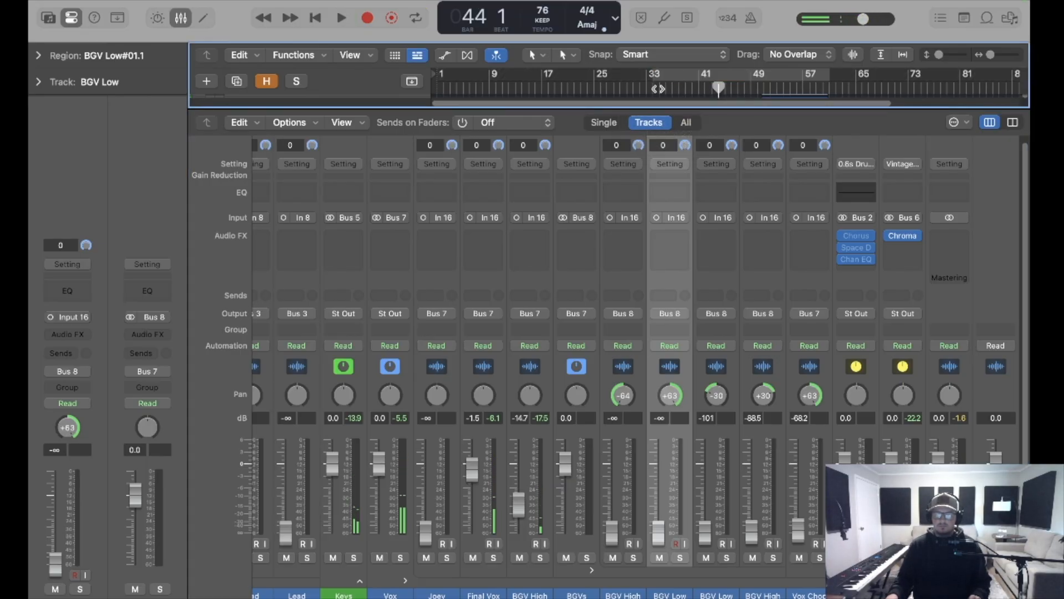
key("space")
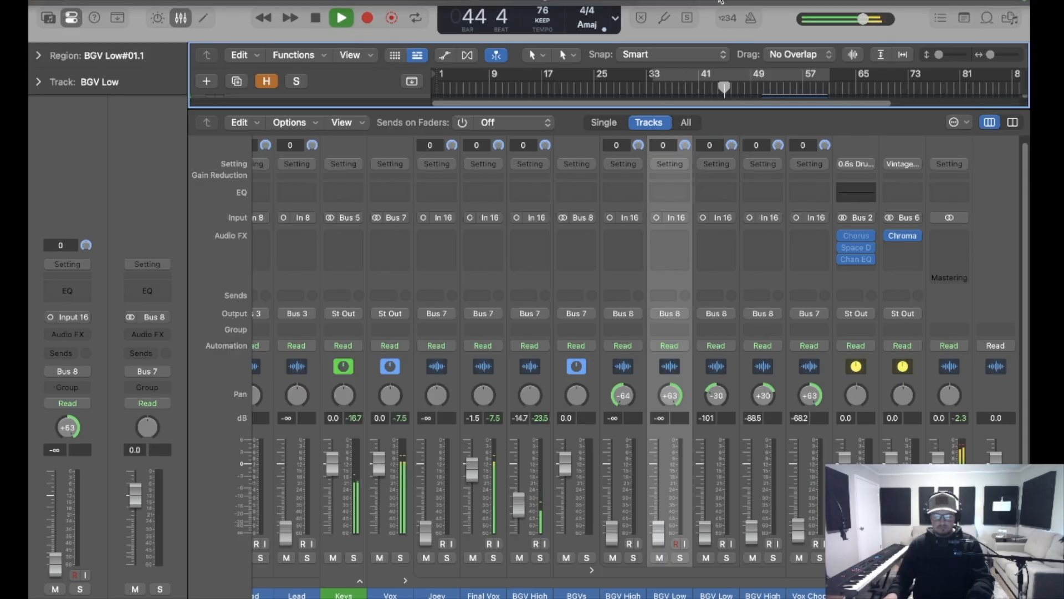
left_click(746, 87)
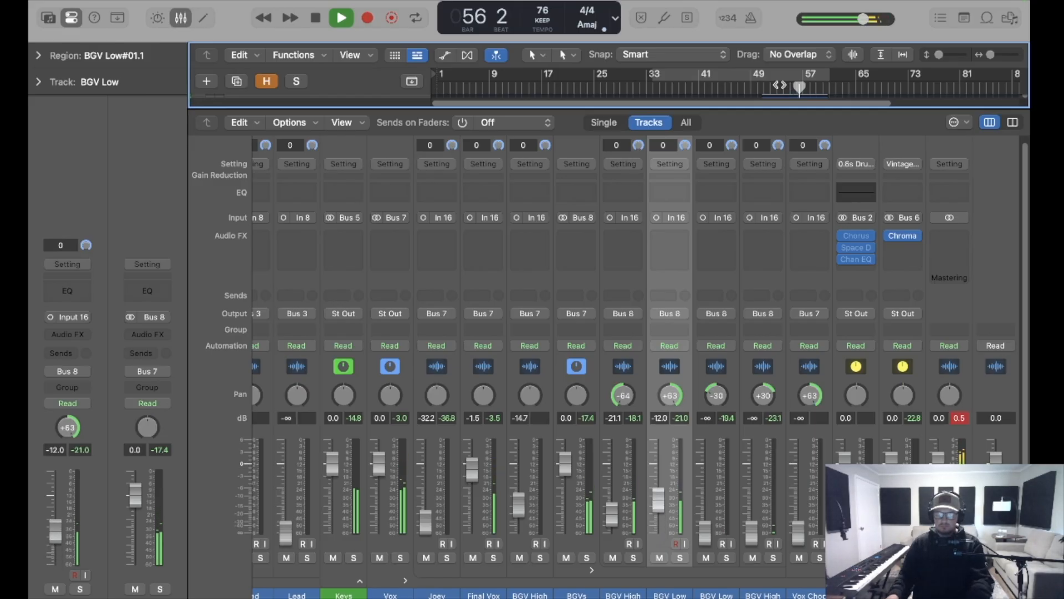
- Loop about bars 51 to 61, balance the four BGVs tracks at -20.4, -13.3, -13.2 and -15.8 dB, and set their stack to -4.1 dB
left_click_drag(762, 75, 828, 70)
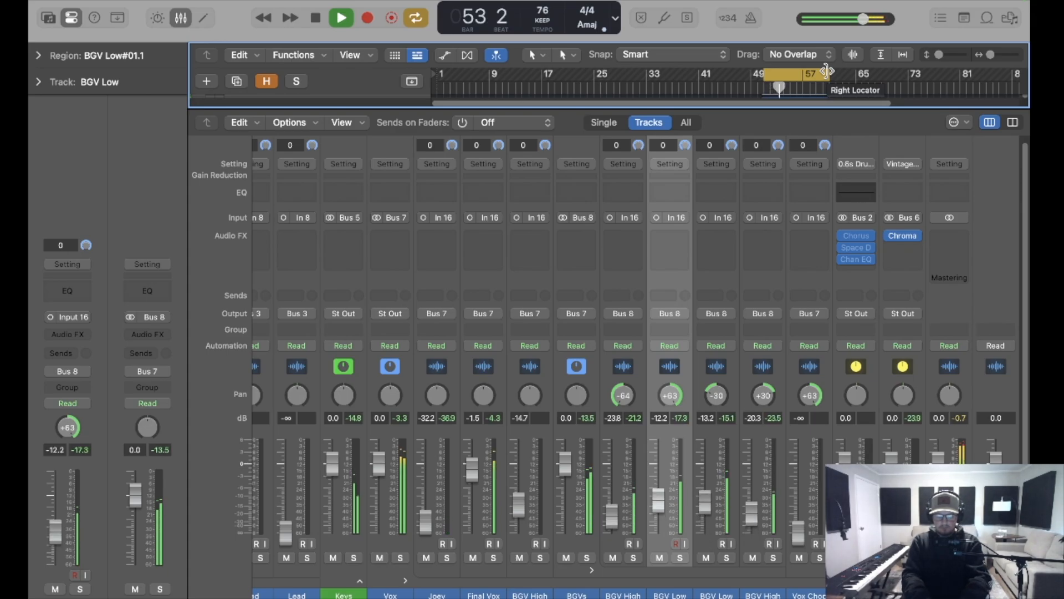
key("s")
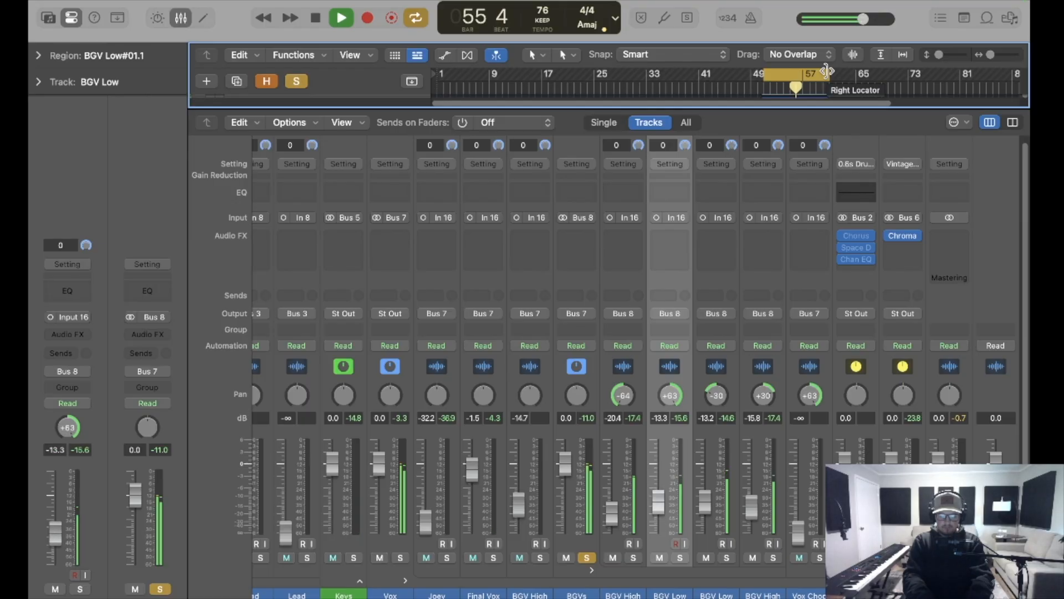
key("ctrl+alt+super+s")
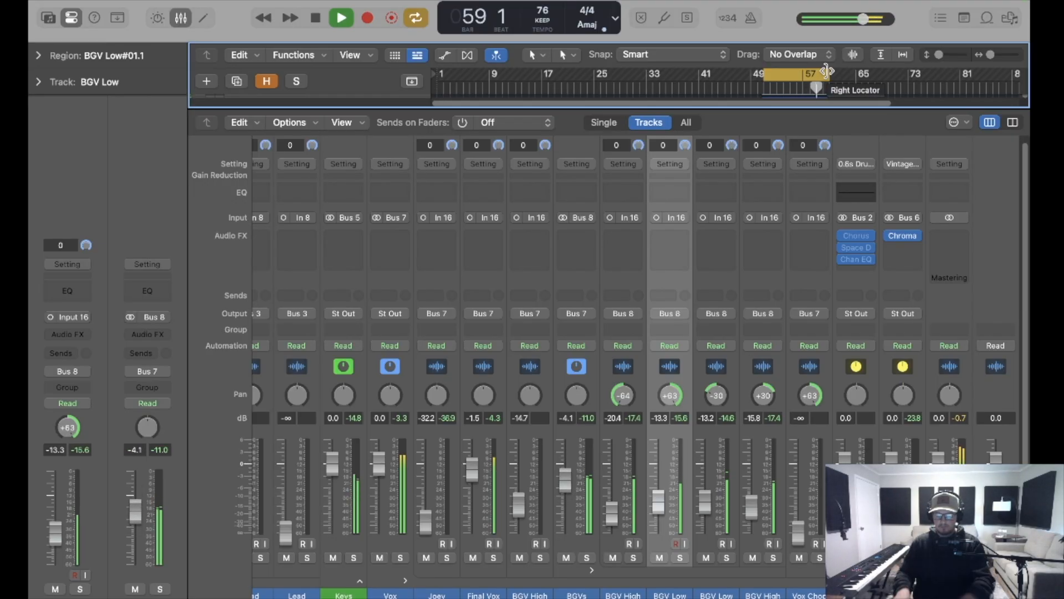
key("space")
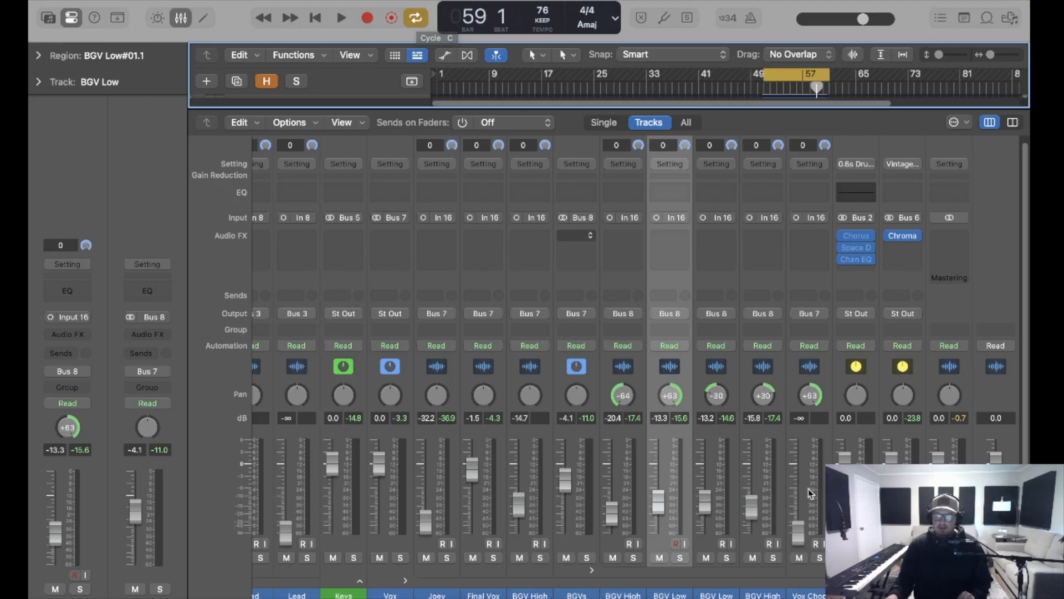
- Select the Vox Chop track, return to the loop's start, turn off cycle playback and hide the mixer
left_click(822, 497)
left_click(821, 498)
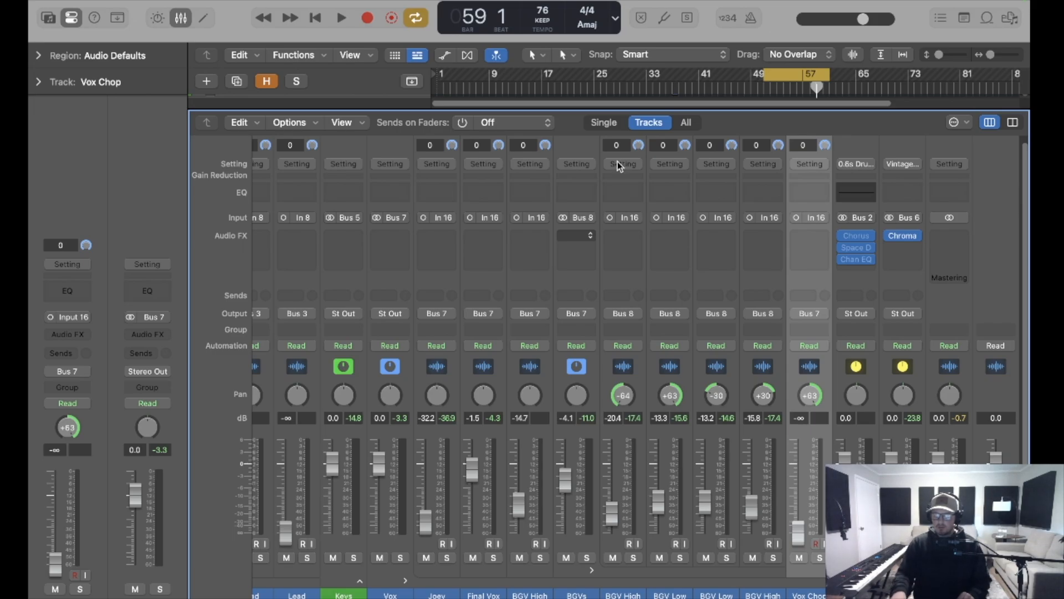
key("Return")
key("c")
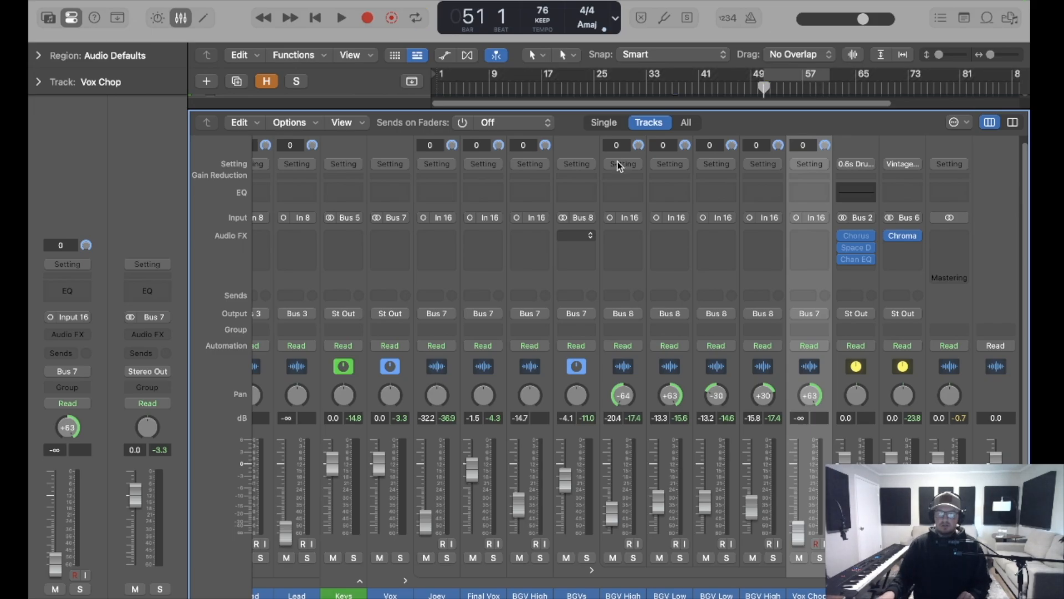
left_click(181, 17)
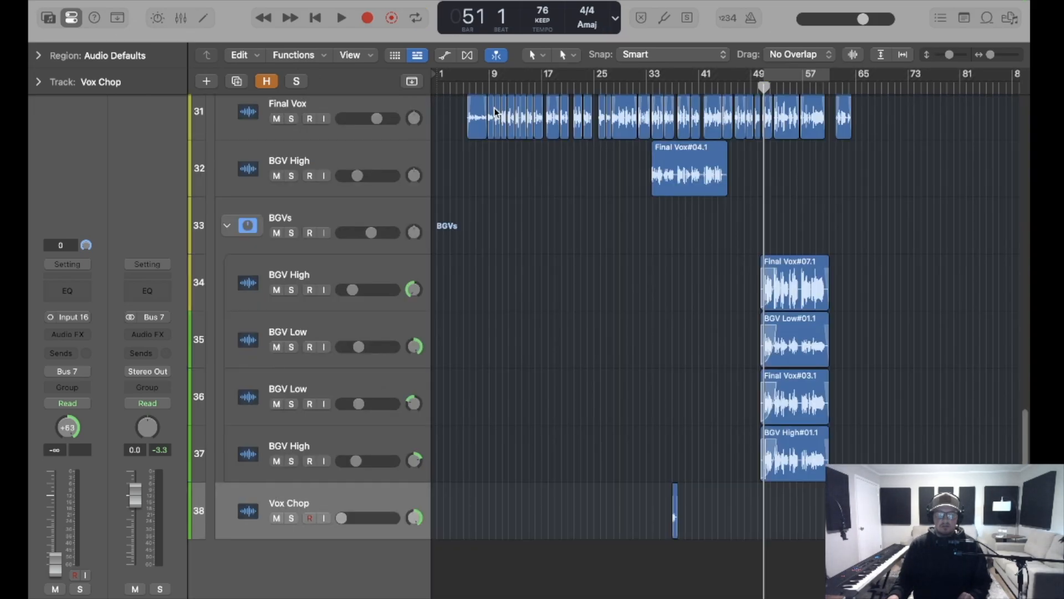
- Collapse the BGVs, Vox and Guitars stacks in the track list and return the playhead to bar 1
left_click(227, 225)
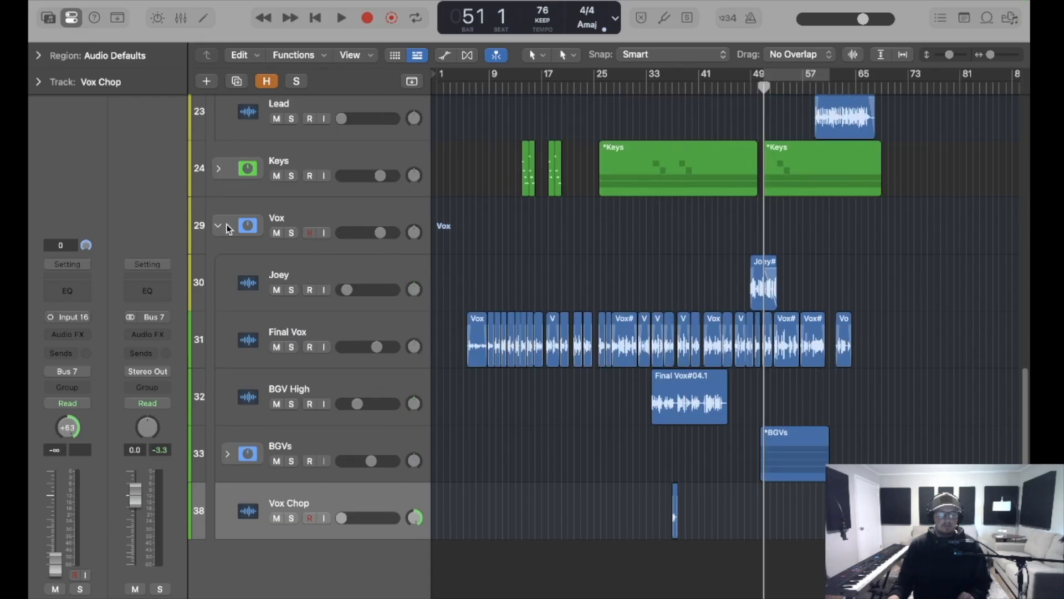
left_click(218, 168)
left_click(219, 168)
left_click(219, 228)
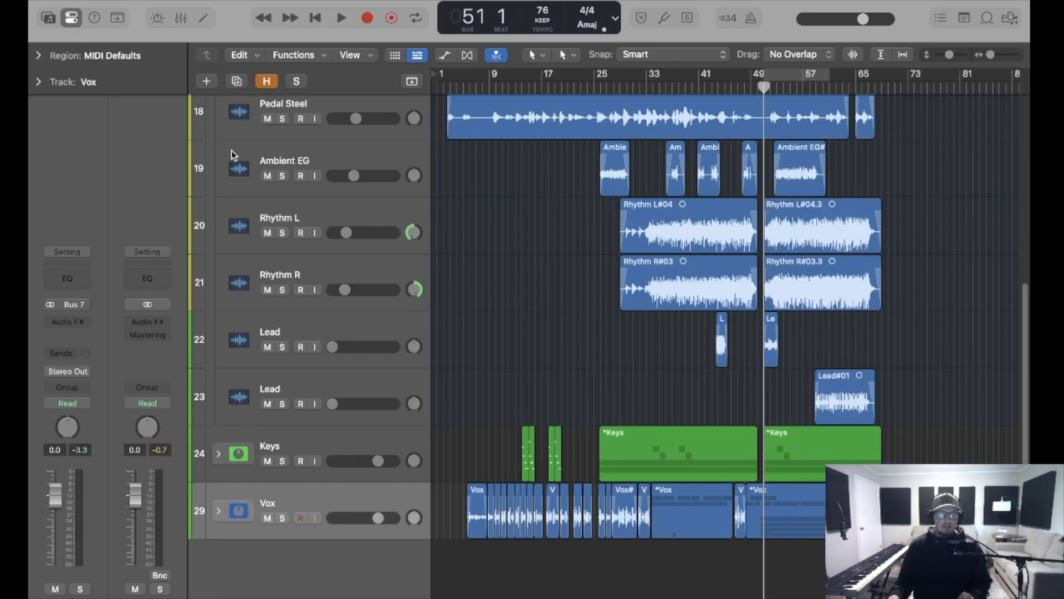
scroll(231, 155, "up", 4)
left_click(219, 116)
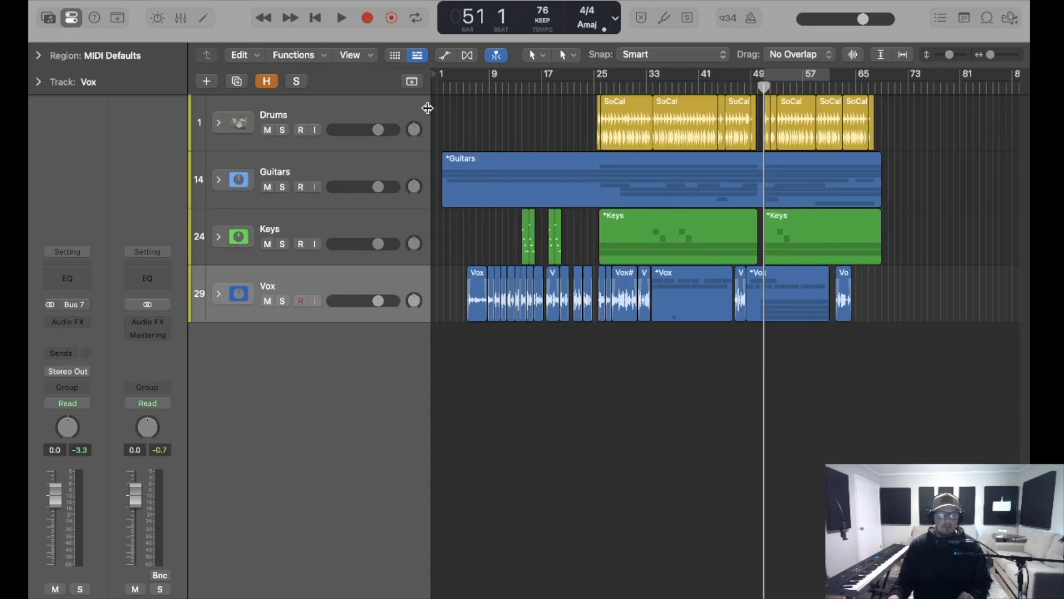
key("Return")
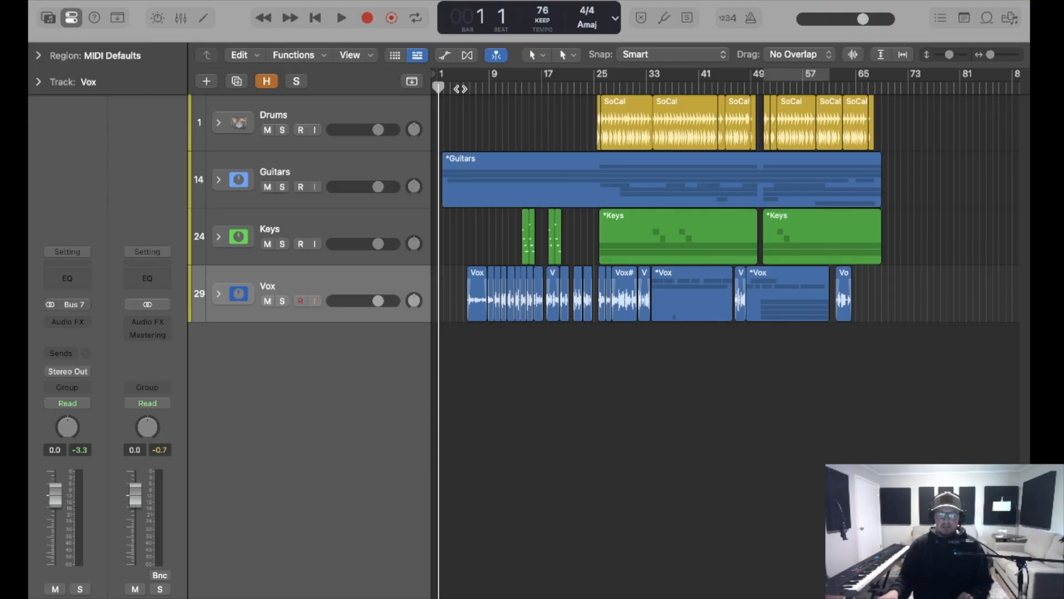
- Play the whole song from bar 1 to about bar 68, examining the individual track levels inside the Guitars and Drums stacks, and stop playback
key("Up")
key("space")
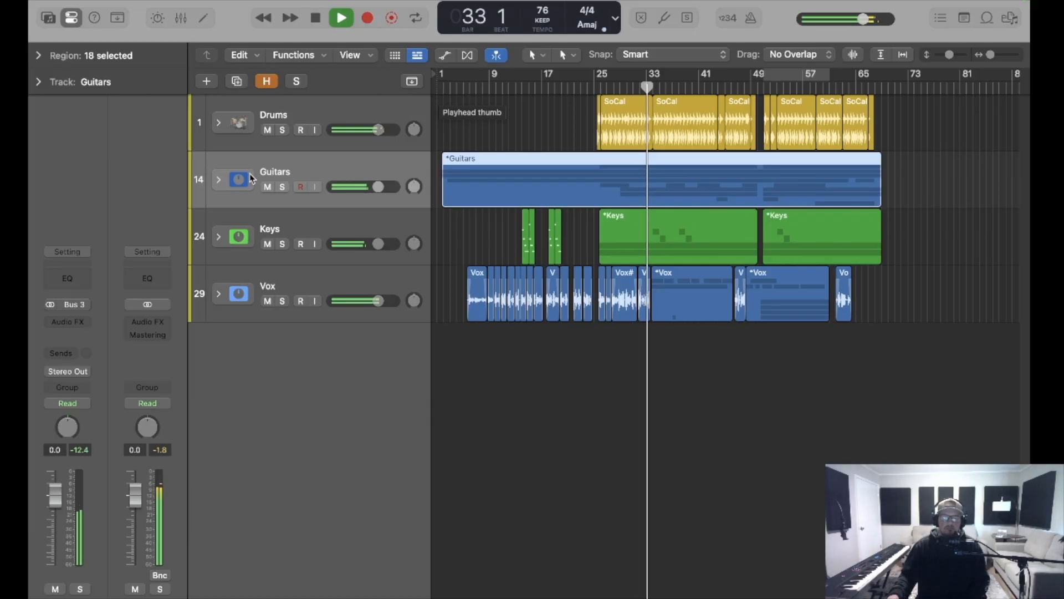
left_click(219, 180)
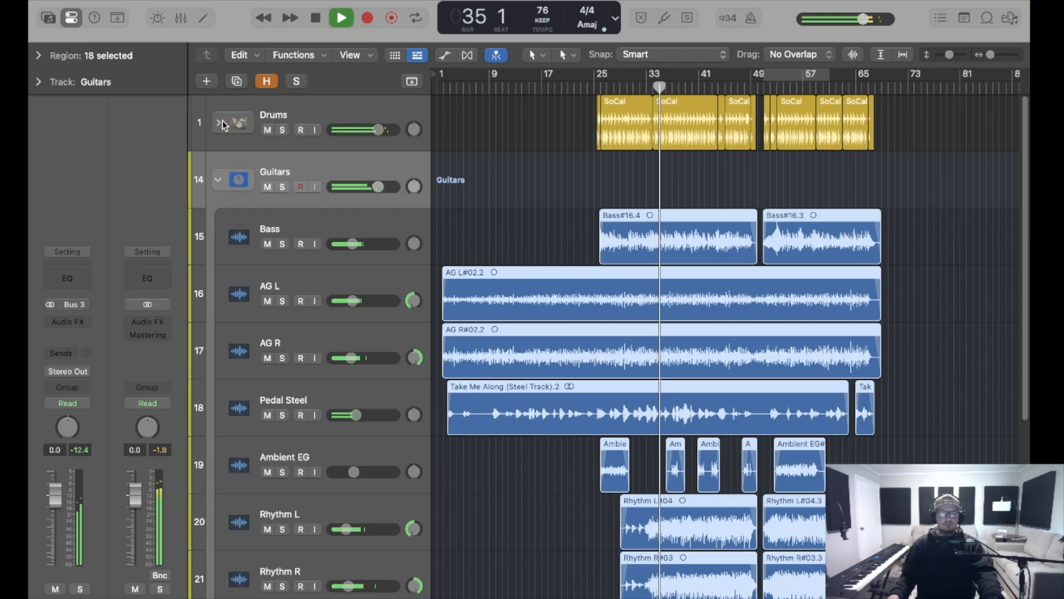
left_click(221, 178)
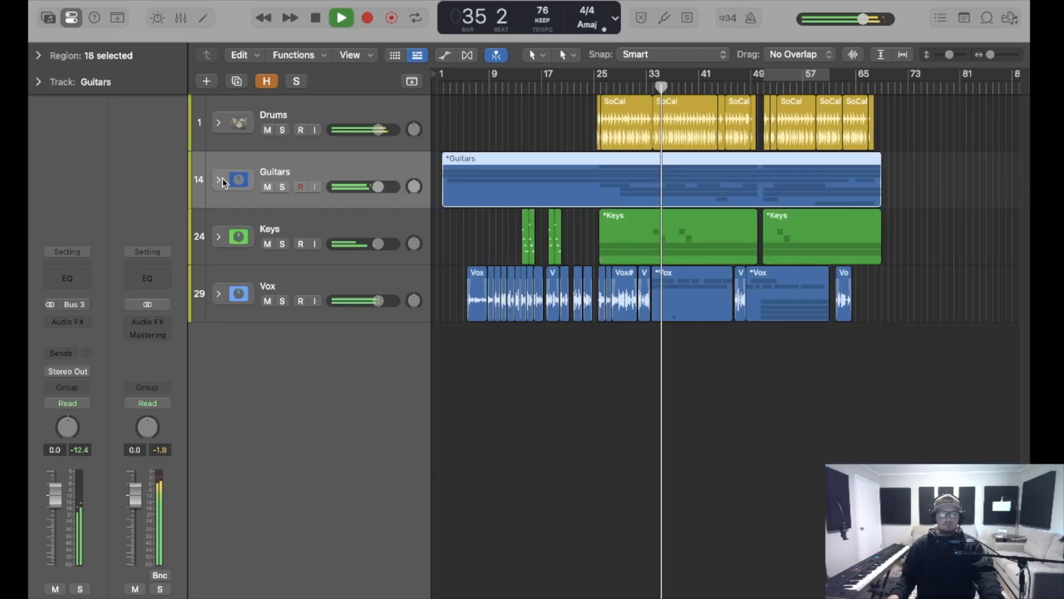
left_click(219, 124)
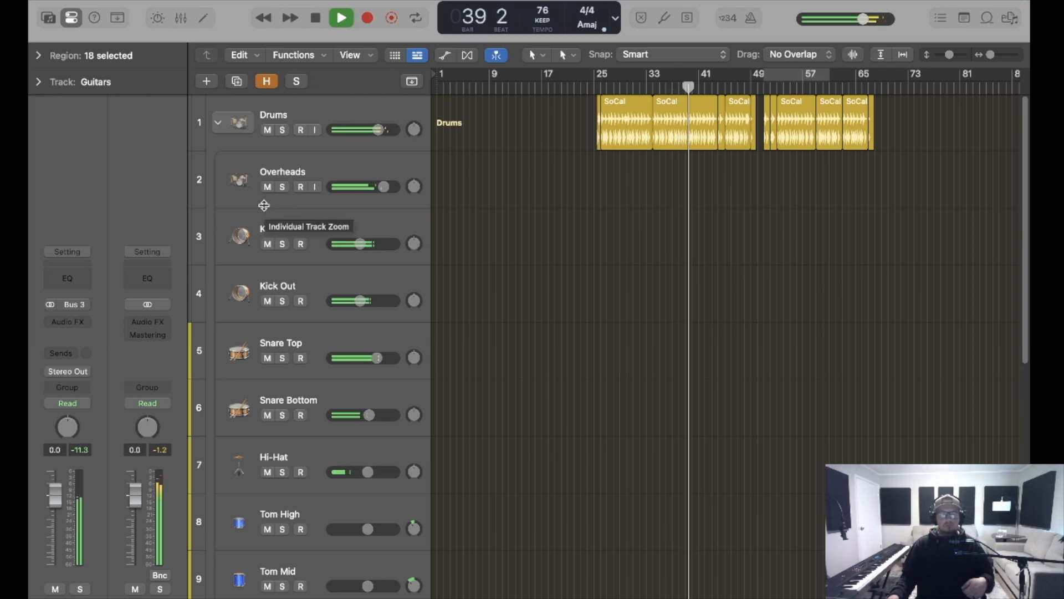
left_click(218, 122)
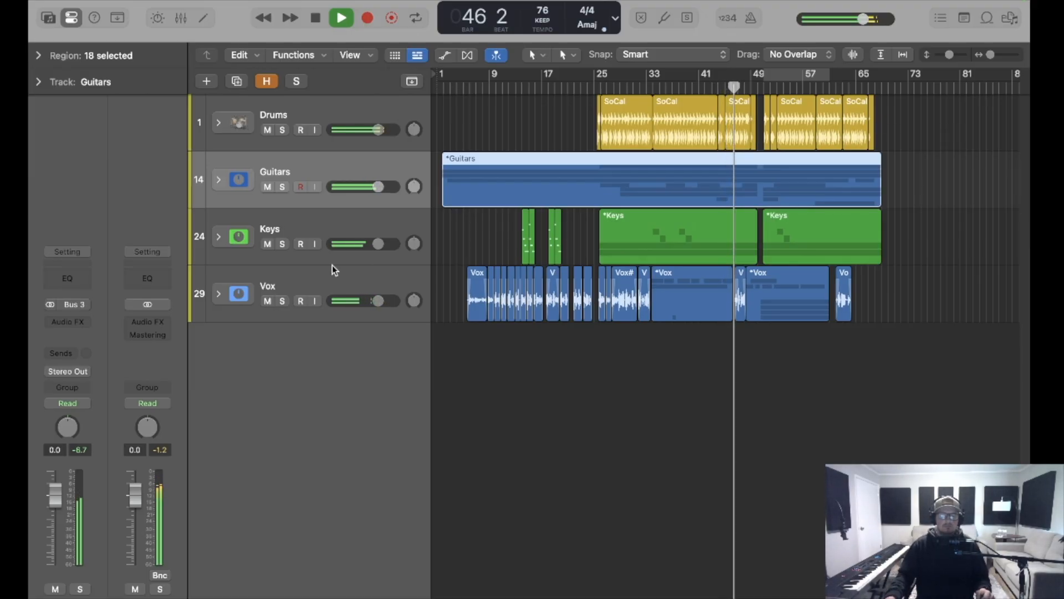
left_click(219, 179)
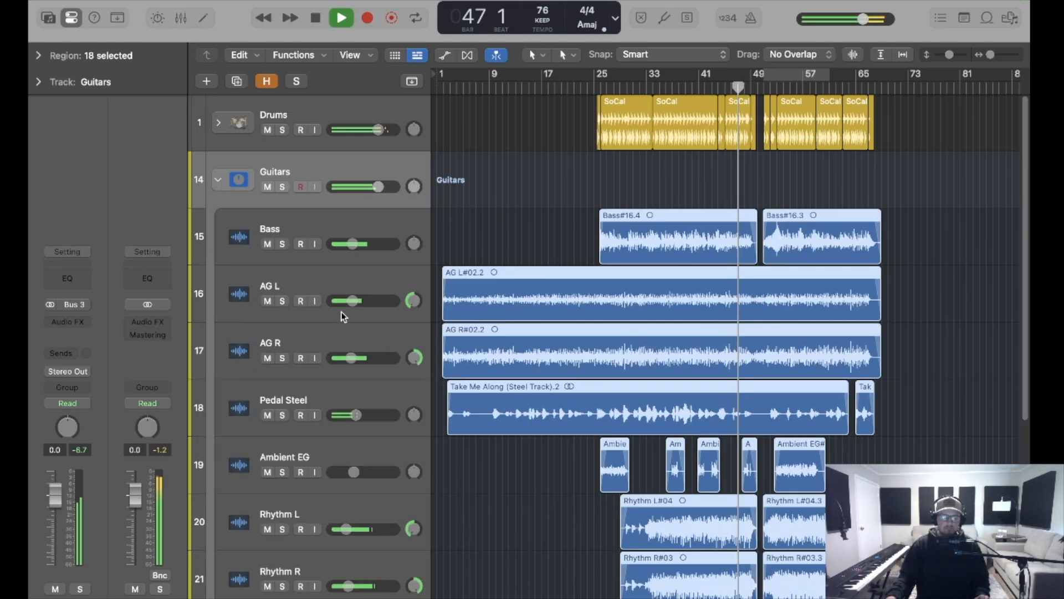
scroll(342, 312, "down", 1)
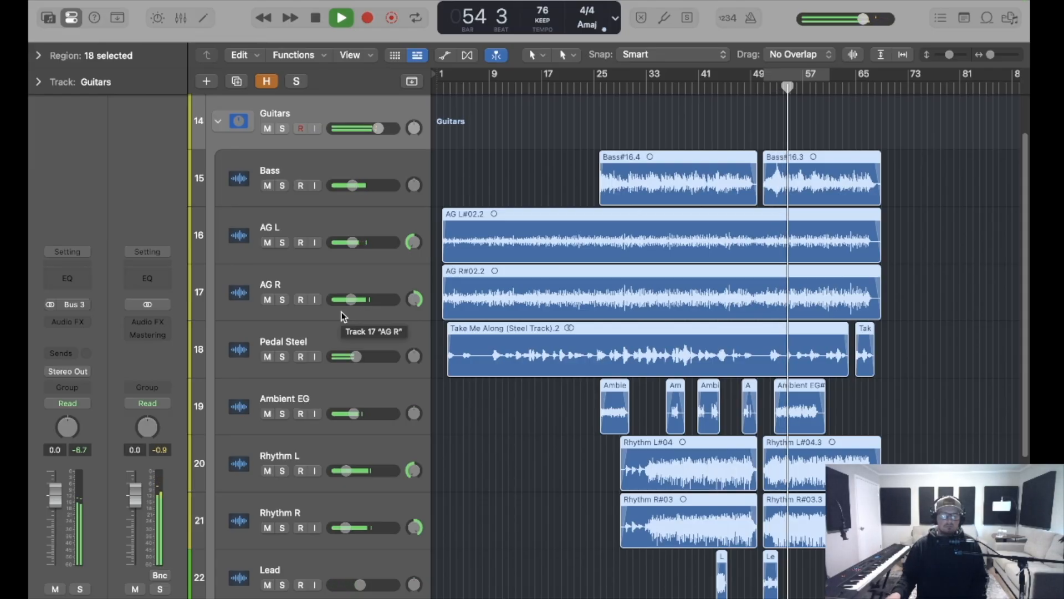
left_click(216, 122)
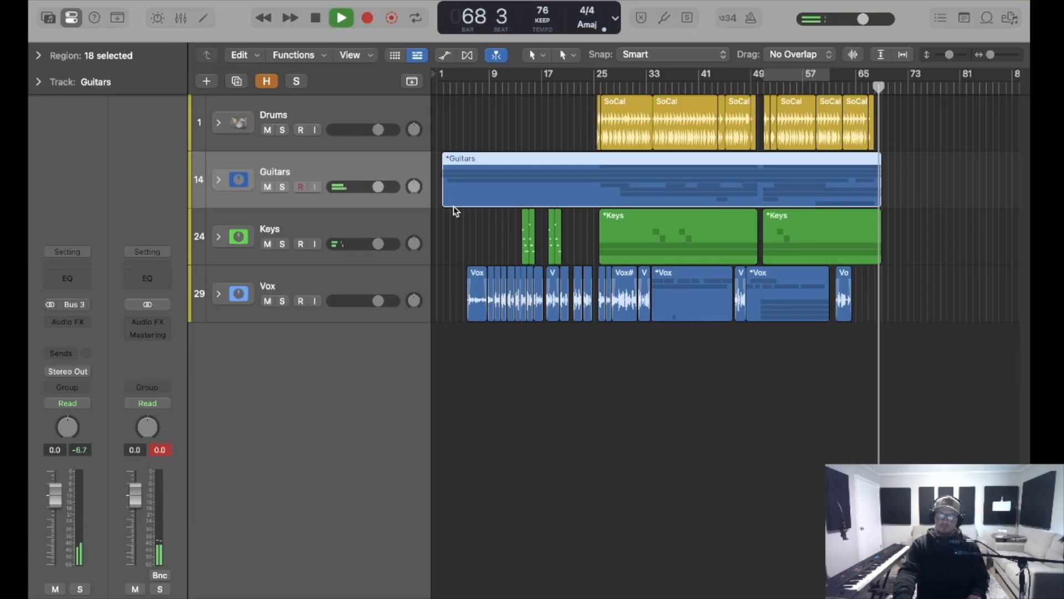
key("space")
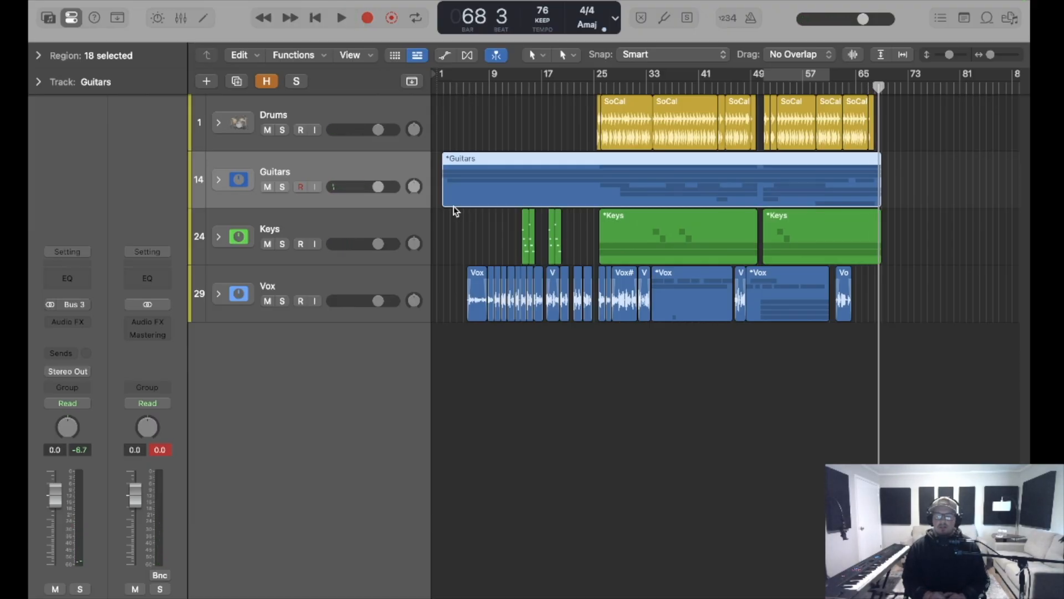